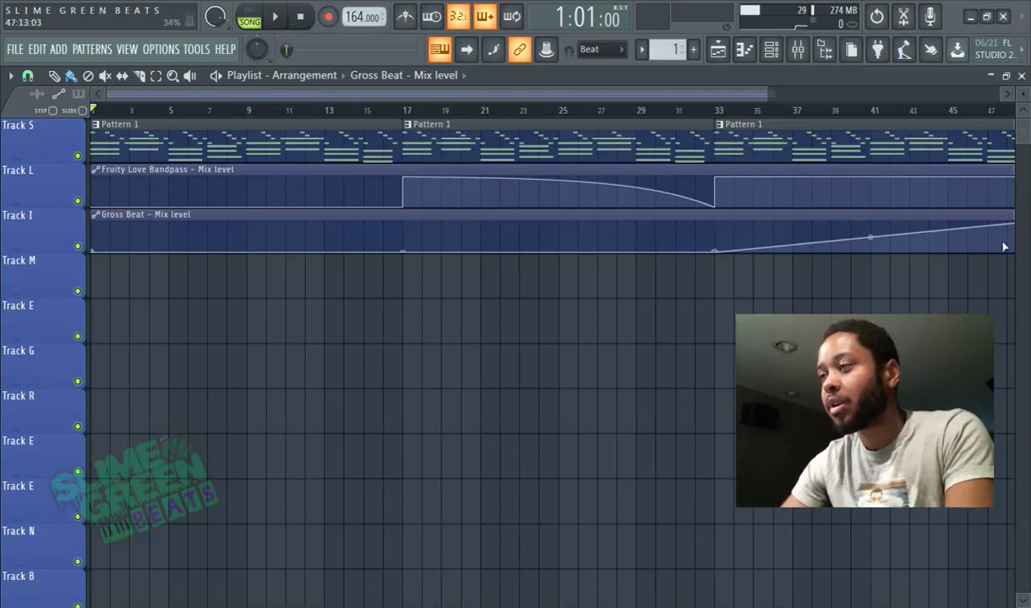
- Open the last Pattern 1 clip in the piano roll and select the bar 11 chord, followed by the bar 13 chord
scroll(846, 184, "down", 3)
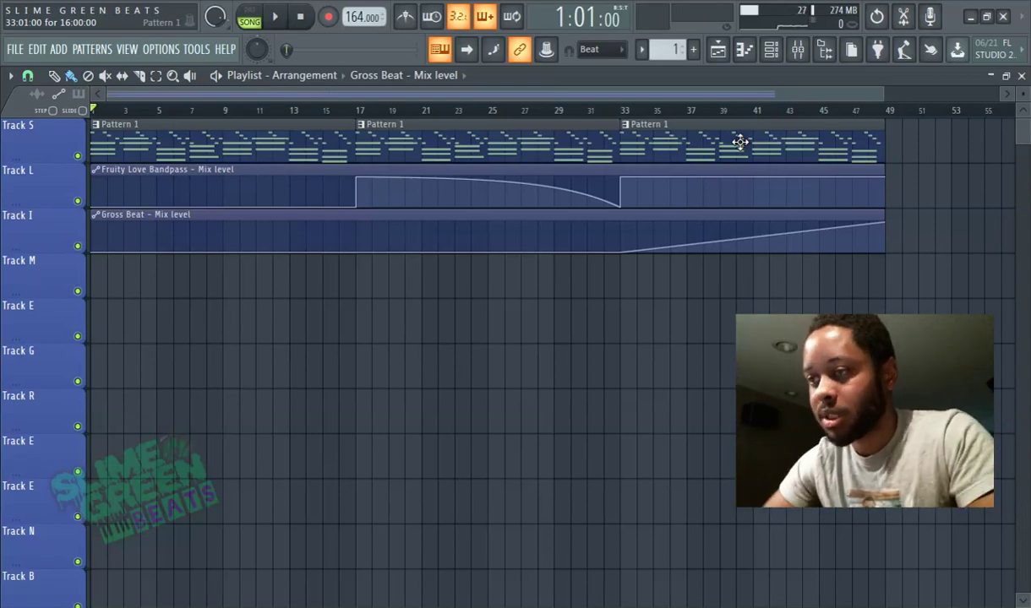
double_click(784, 159)
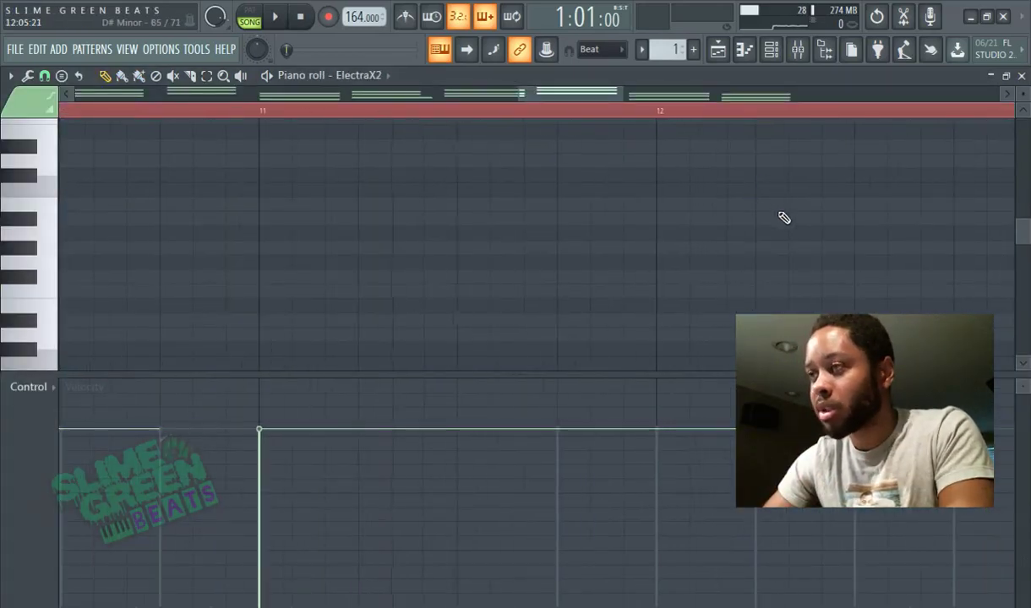
left_click_drag(636, 282, 506, 140)
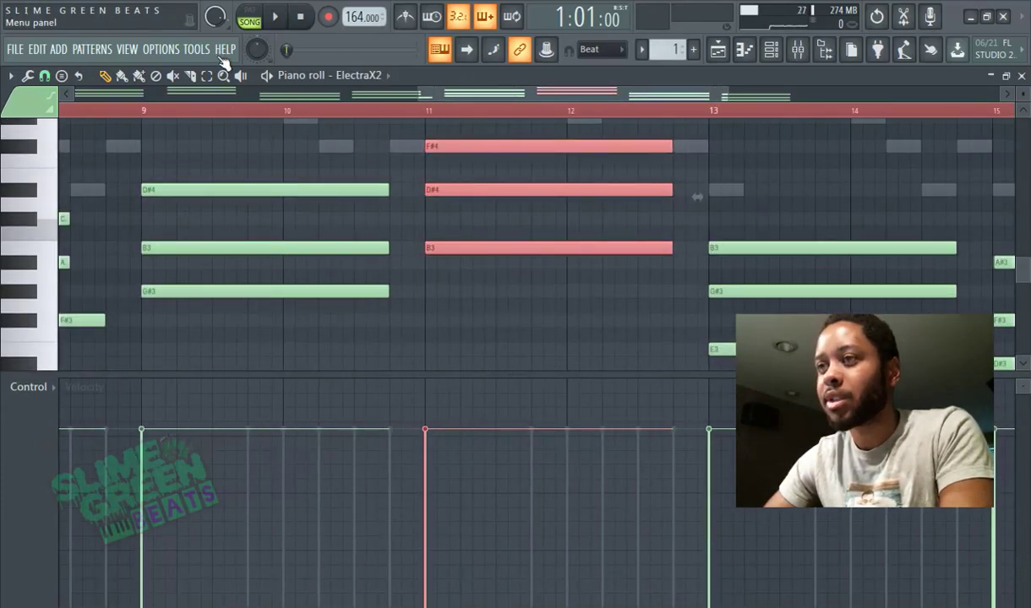
scroll(919, 221, "down", 2)
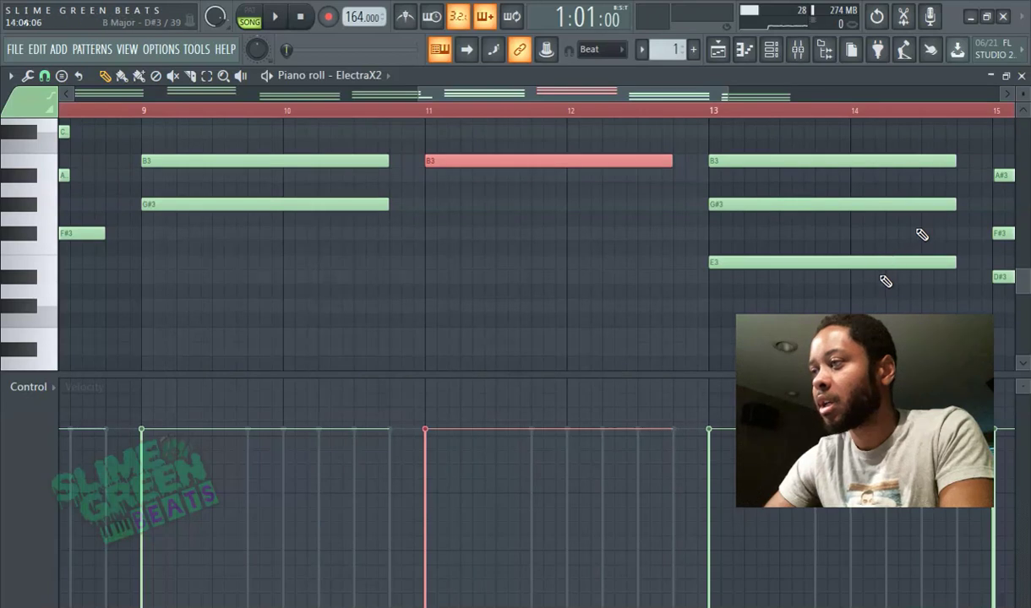
left_click_drag(883, 283, 830, 153)
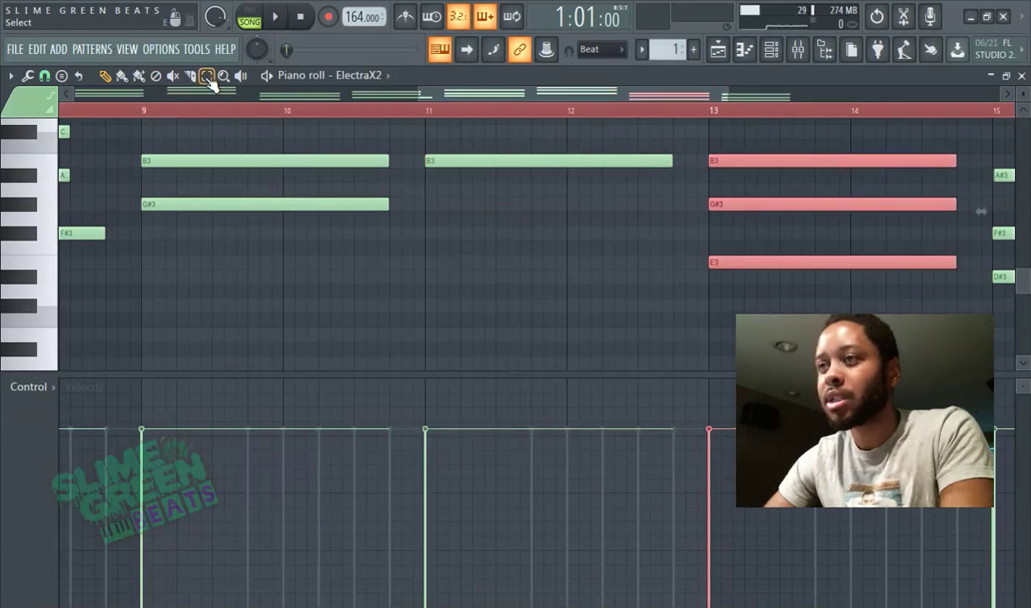
- Select the three-note chord at bar 9 (D#4, B3, G#3) and deselect it, repeating this several times
scroll(610, 275, "up", 3)
left_click_drag(369, 325, 125, 198)
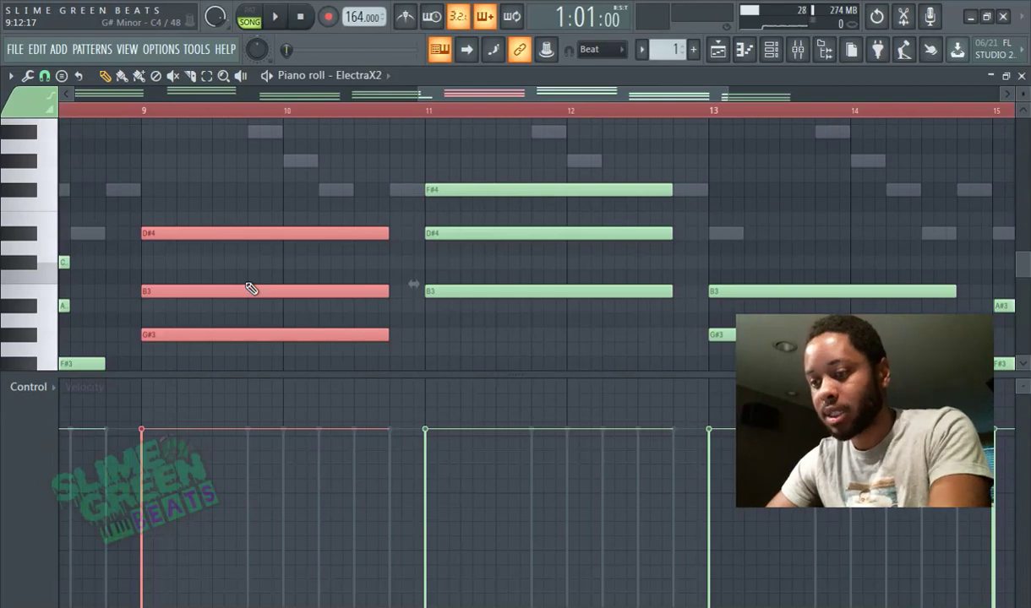
key("ctrl+d")
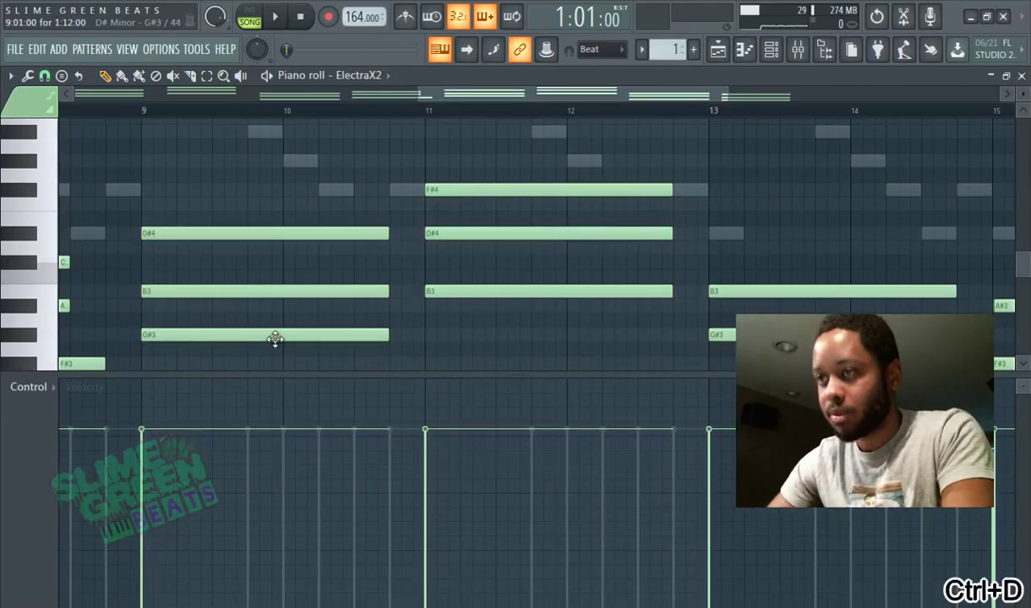
left_click_drag(274, 339, 276, 173)
key("ctrl+d")
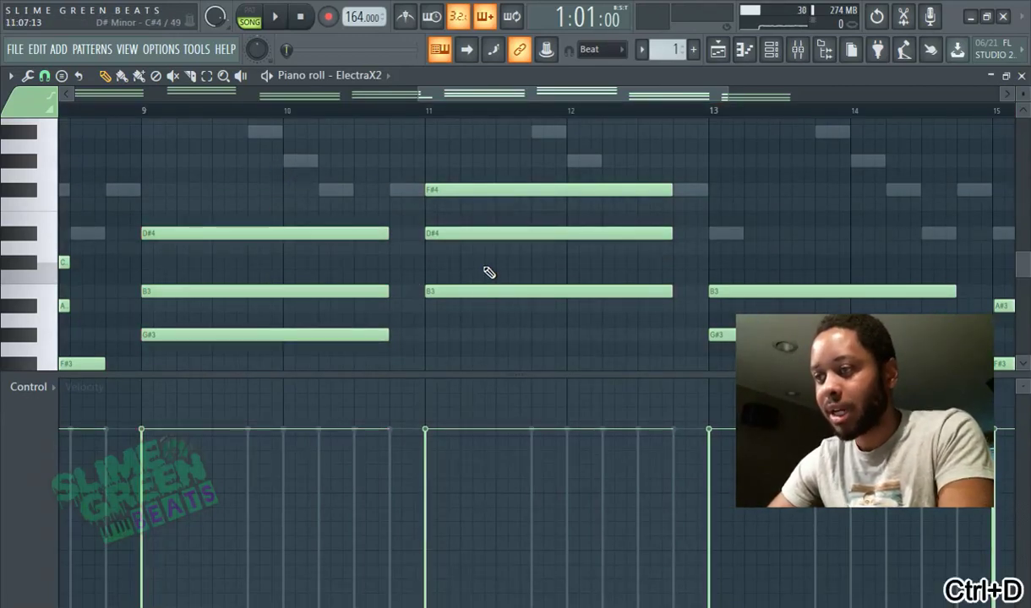
left_click_drag(353, 342, 244, 178)
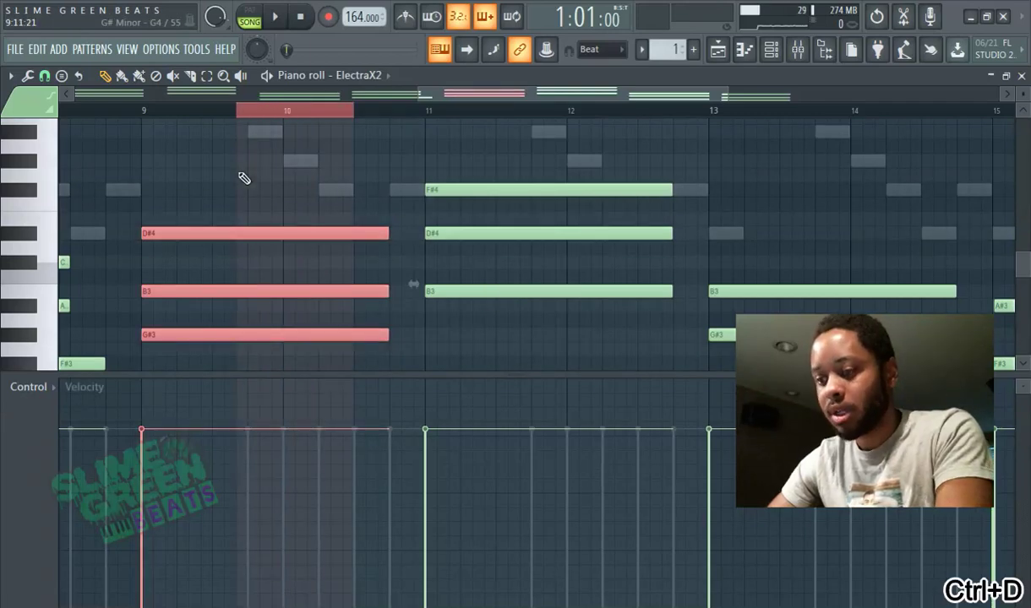
key("ctrl+d")
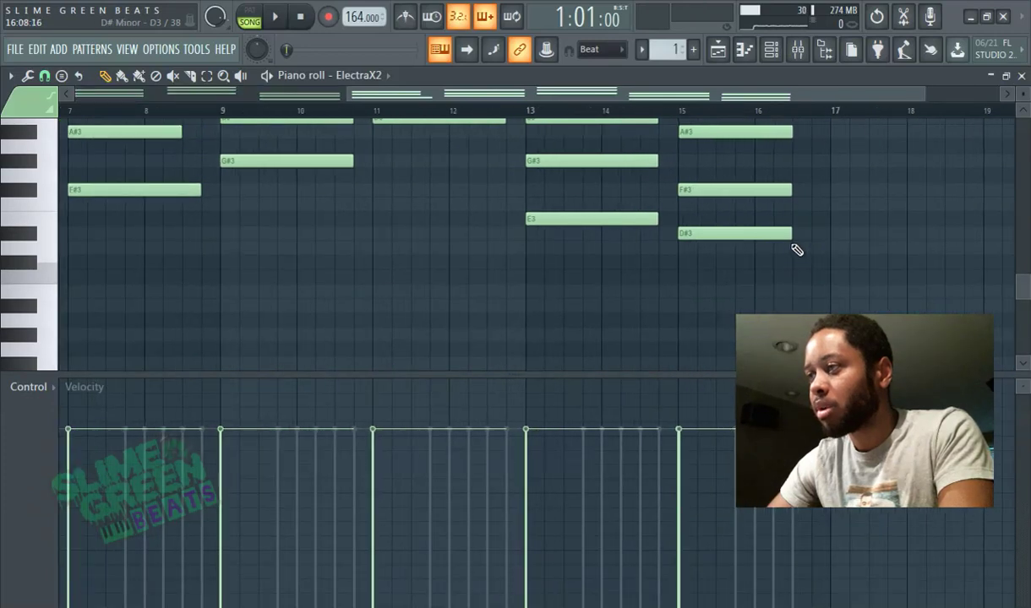
- Select the F#3 and D#3 notes at bar 15 and try nudging them finely along the timeline
left_click_drag(794, 248, 683, 169)
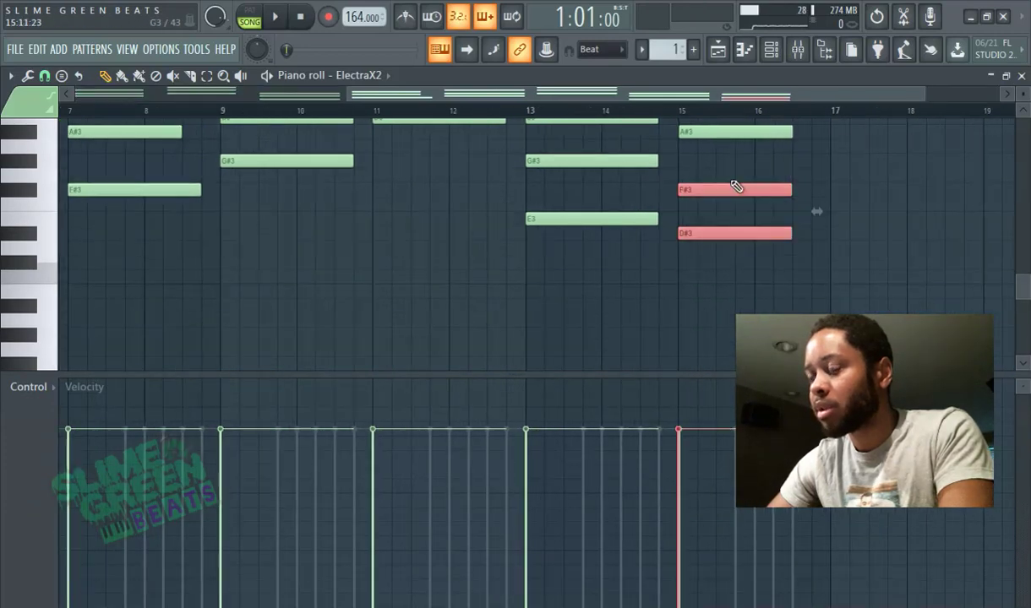
scroll(731, 190, "up", 3)
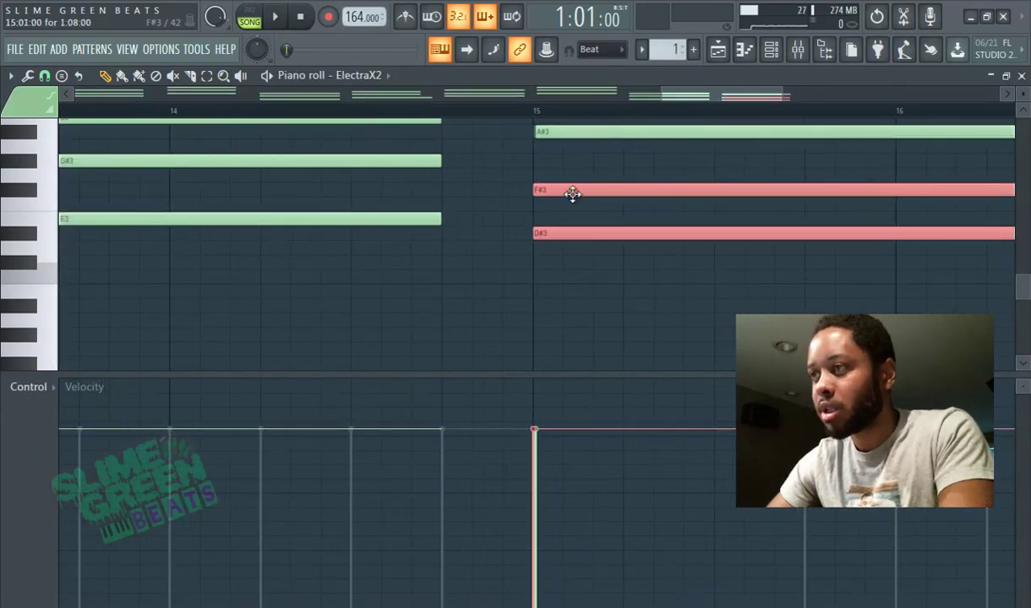
mouse_move(572, 194)
left_mouse_down()
mouse_move(660, 191)
mouse_move(560, 198)
mouse_move(573, 196)
left_mouse_up()
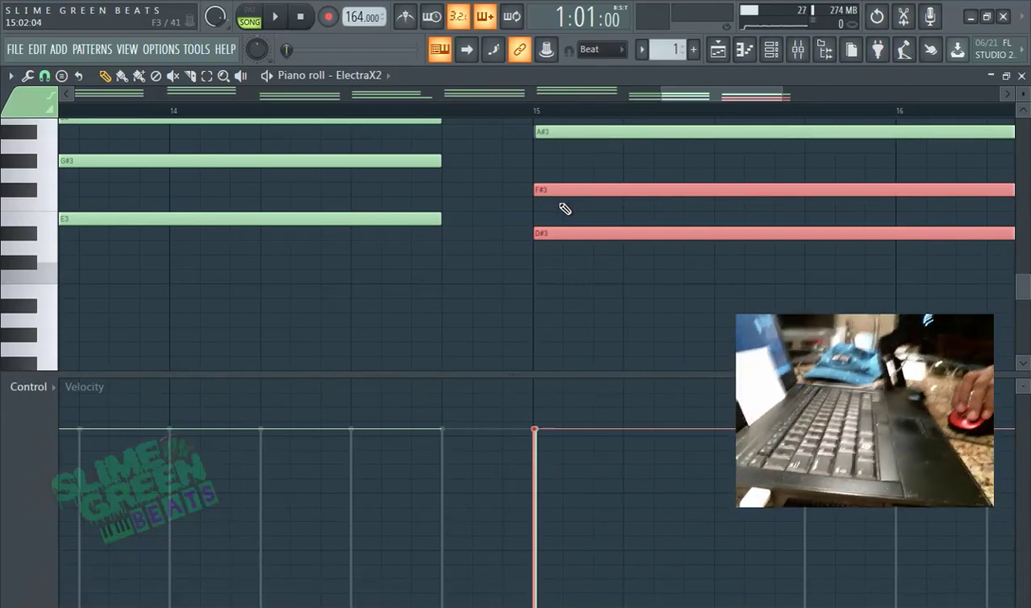
mouse_move(563, 190)
left_mouse_down()
mouse_move(658, 184)
mouse_move(550, 191)
left_mouse_up()
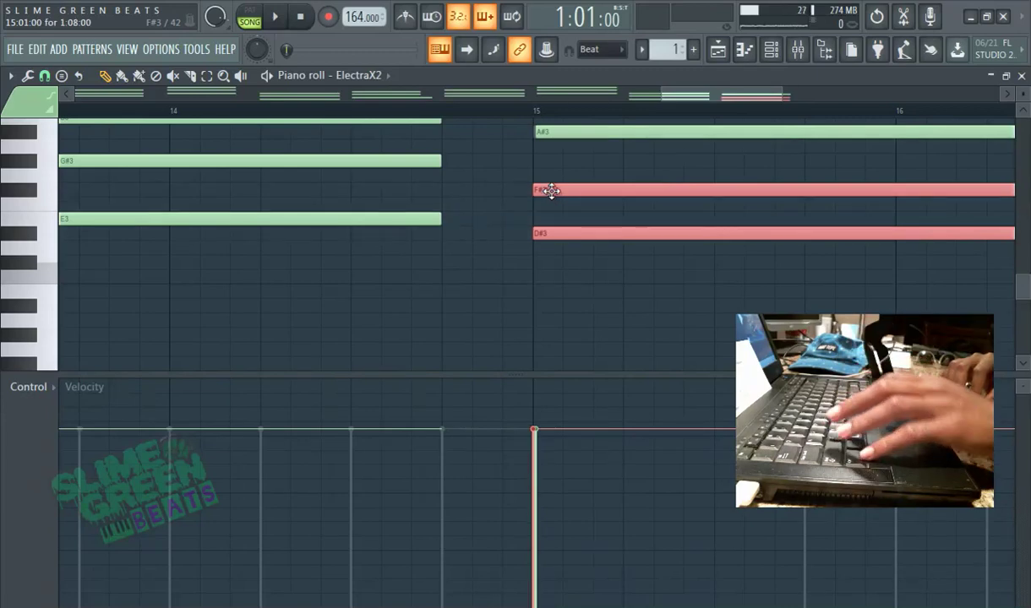
- Select the bar 13 chord (B3, G#3, E3) and try deleting it
scroll(609, 201, "up", 2)
scroll(453, 258, "down", 3, "ctrl")
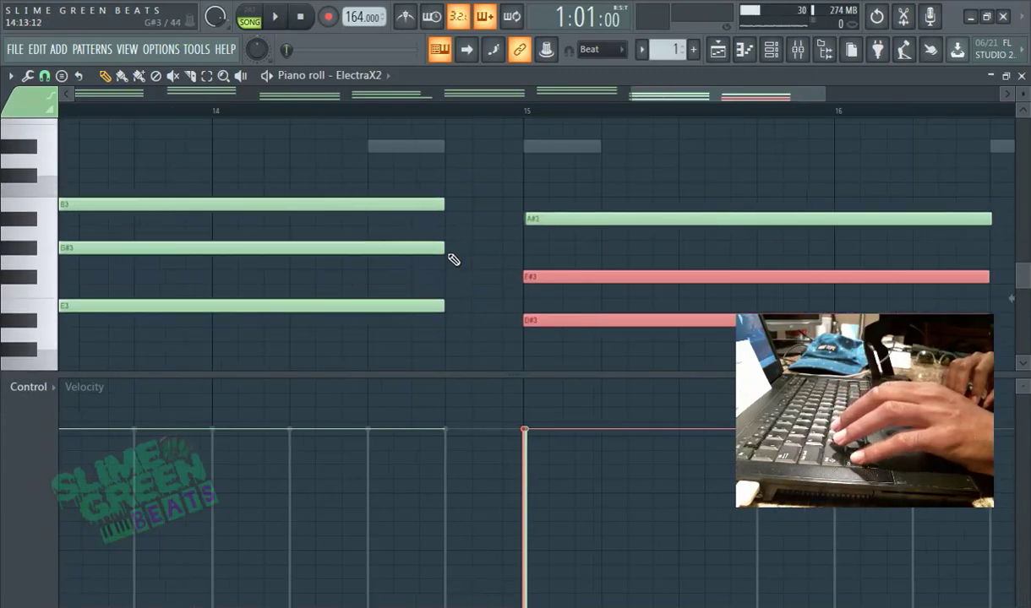
left_click_drag(401, 307, 317, 154)
key("Delete")
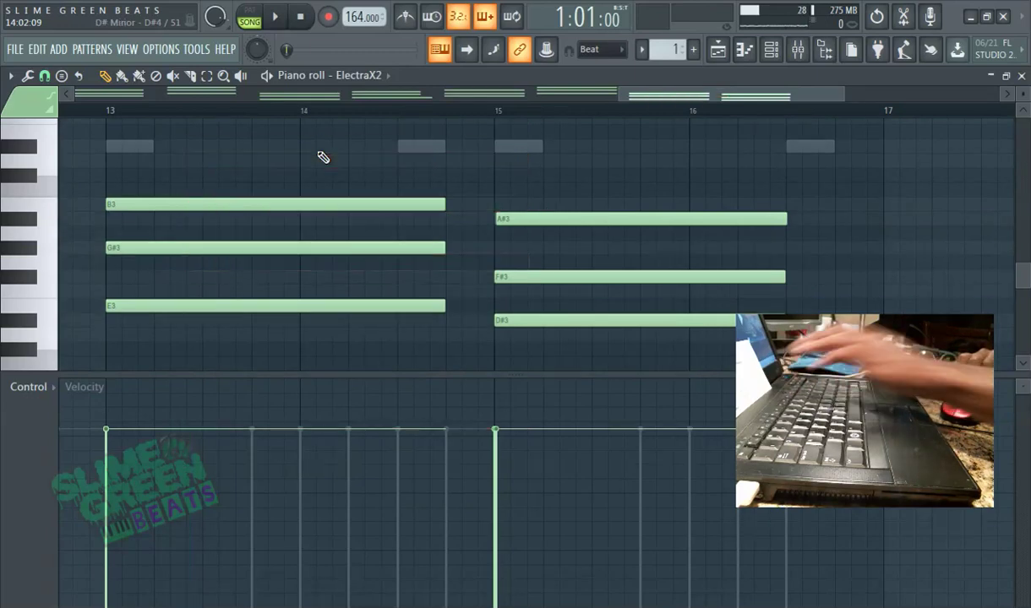
- In the playlist, clone the last Pattern 1 clip onto Track R at bar 12 and delete that copy
left_click(747, 61)
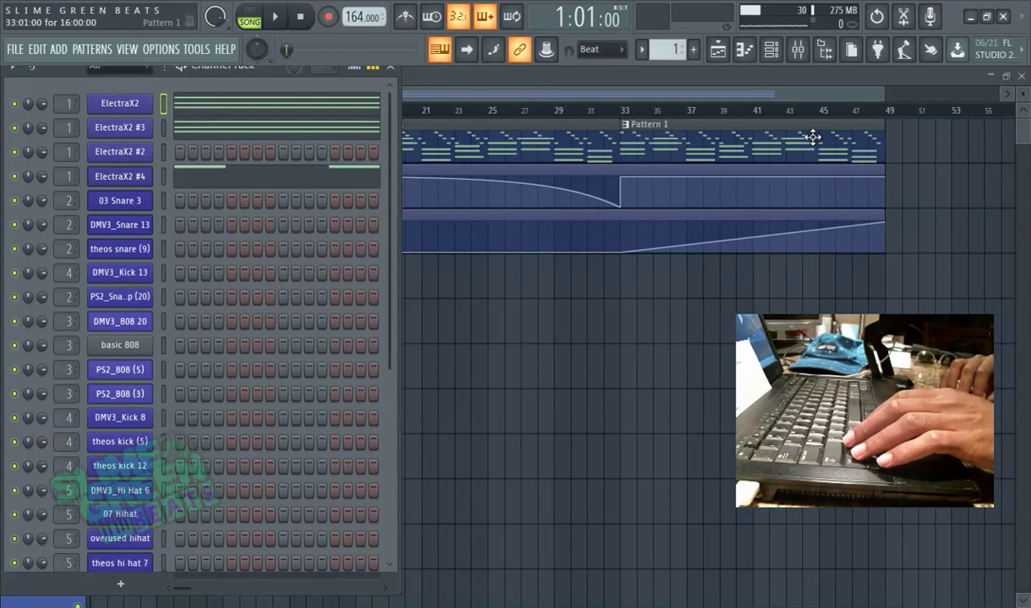
left_click(756, 127)
left_click_drag(710, 143, 366, 398, "shift")
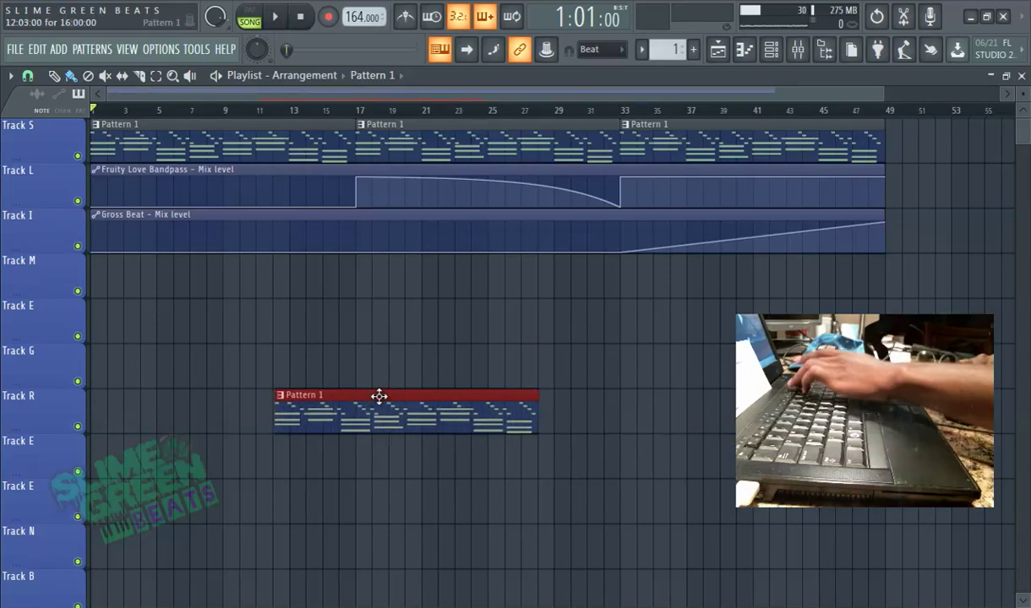
key("Delete")
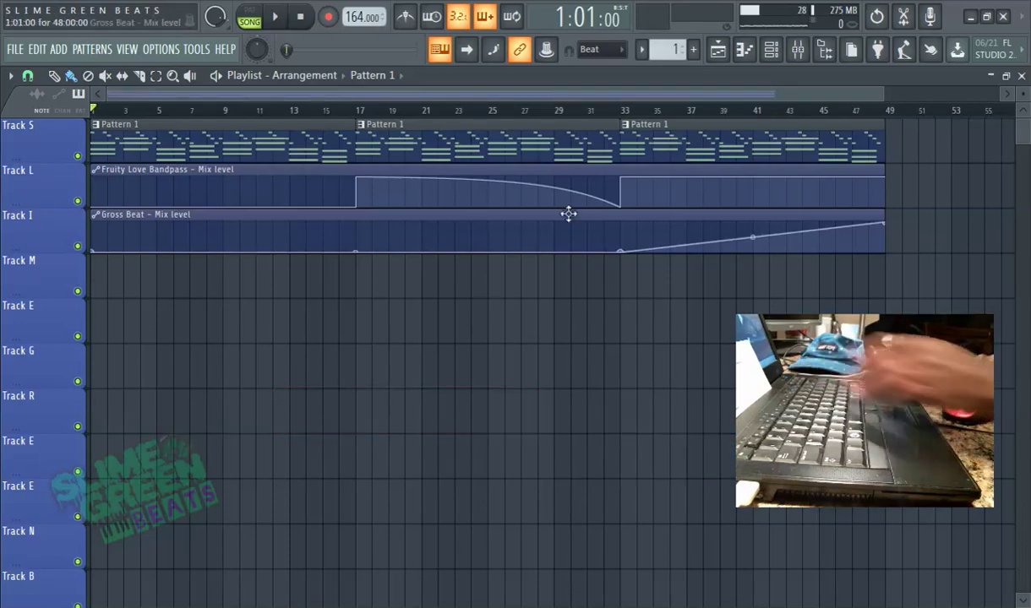
- Open the last Pattern 1 clip in the piano roll and select the time range covering bars 15 and 16
double_click(657, 143)
scroll(615, 201, "down", 2)
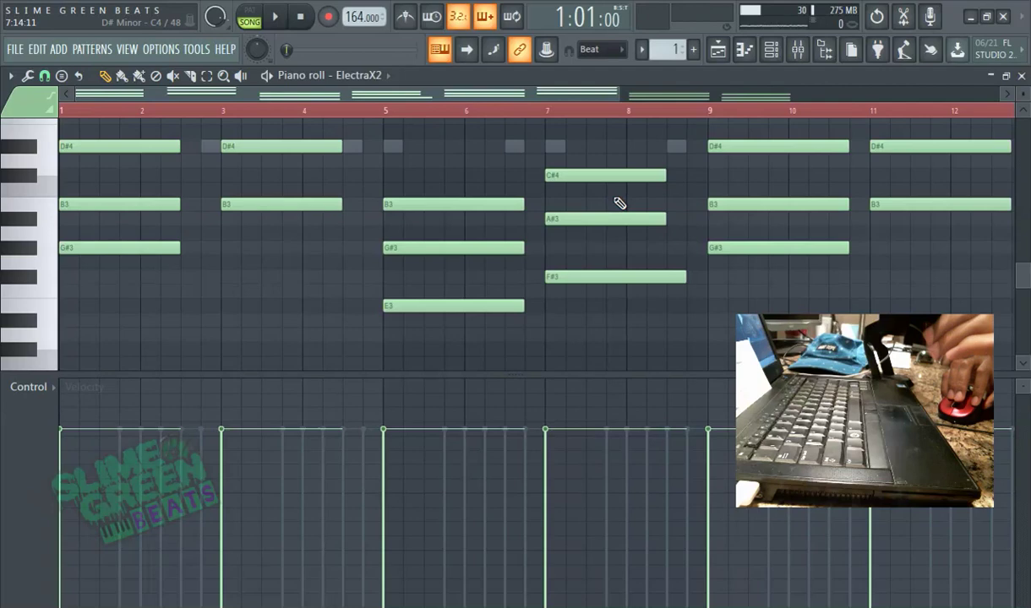
scroll(849, 236, "down", 3)
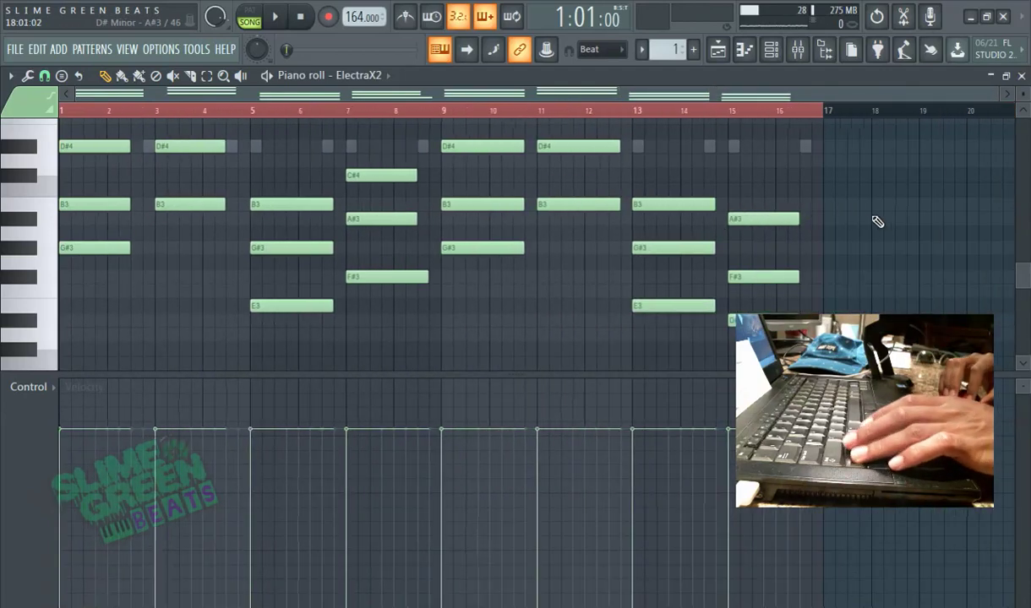
scroll(834, 212, "up", 2)
scroll(676, 118, "up", 2)
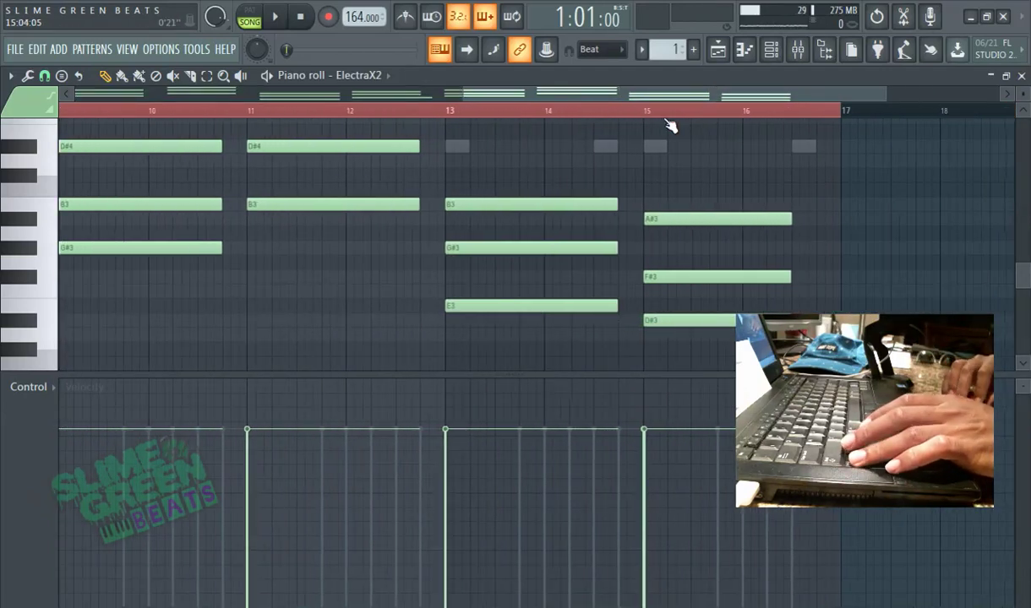
left_click_drag(645, 118, 886, 92)
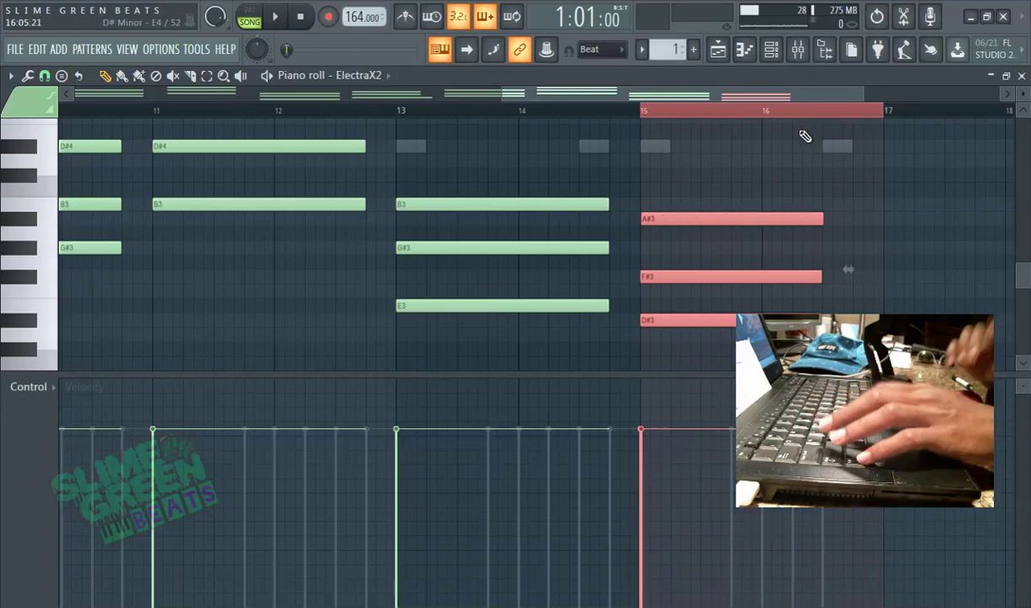
- Duplicate the selected bar 15 chord to bar 17 and delete the duplicated notes
scroll(854, 118, "down", 4)
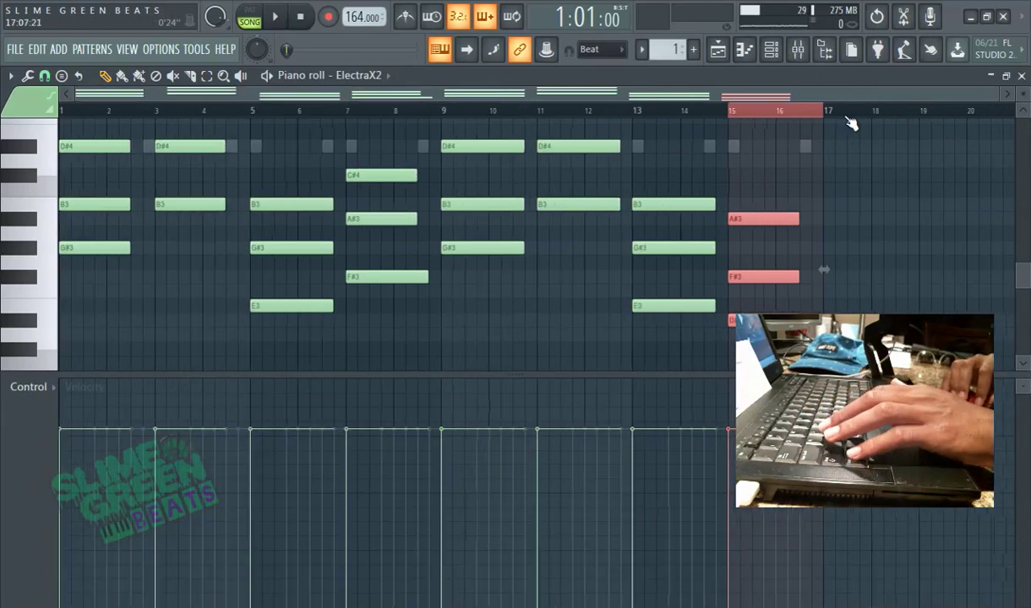
scroll(862, 159, "up", 3)
key("ctrl+b")
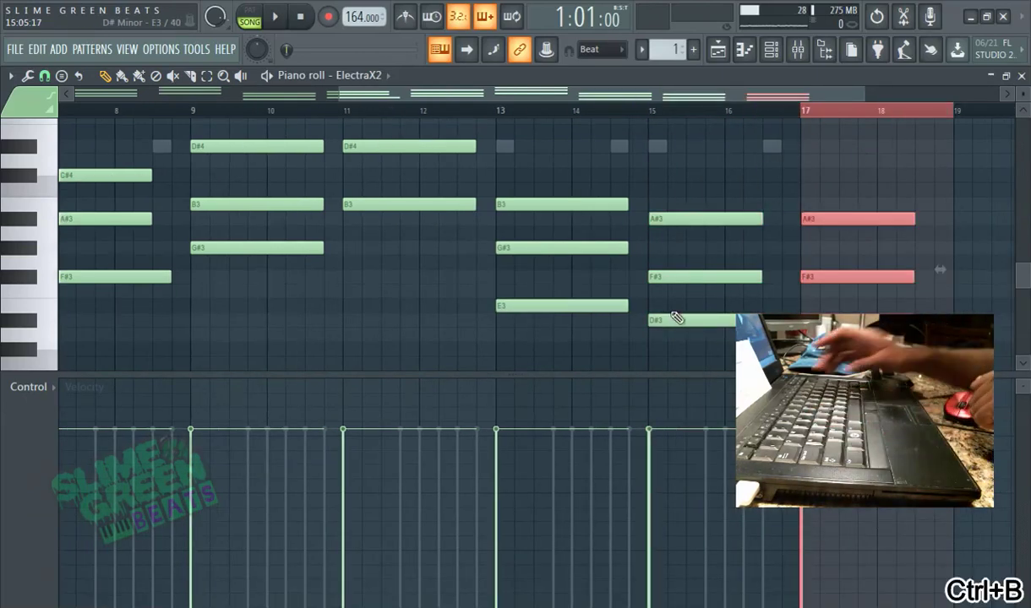
key("Delete")
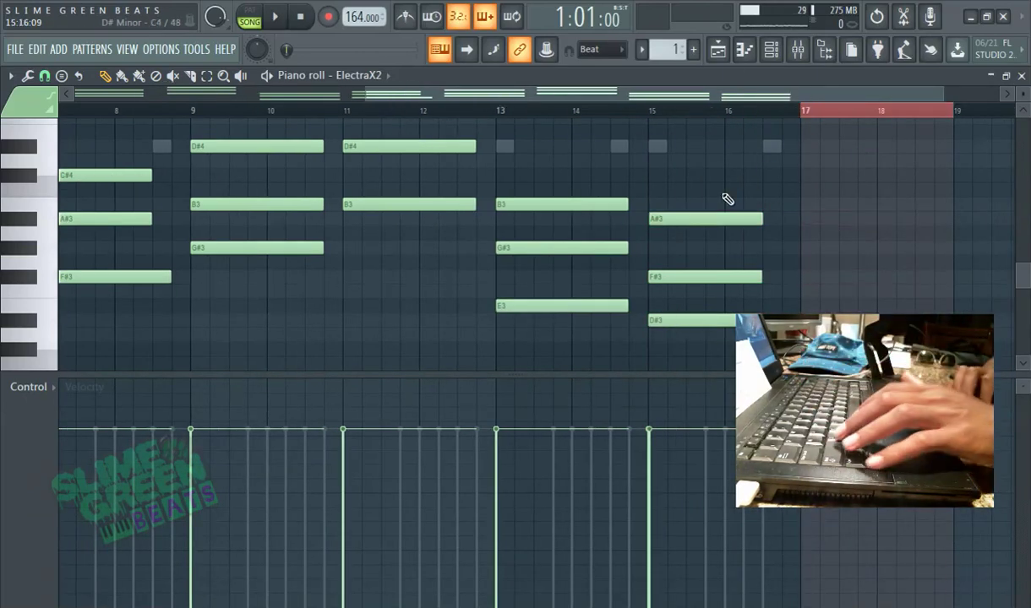
- Duplicate the last Pattern 1 clip to bar 49 in the playlist and remove the copy
left_click(719, 50)
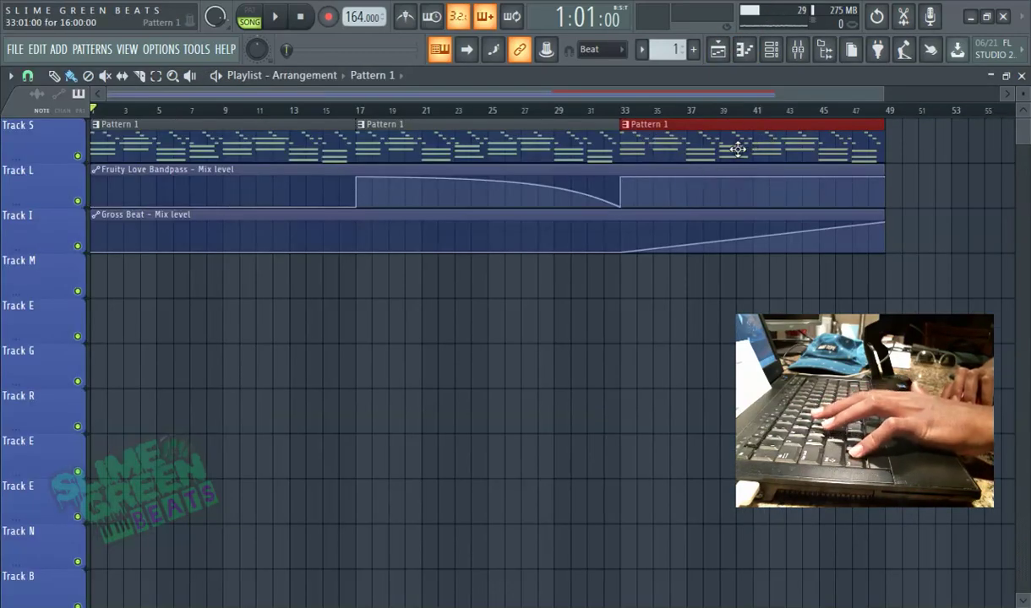
key("ctrl+b")
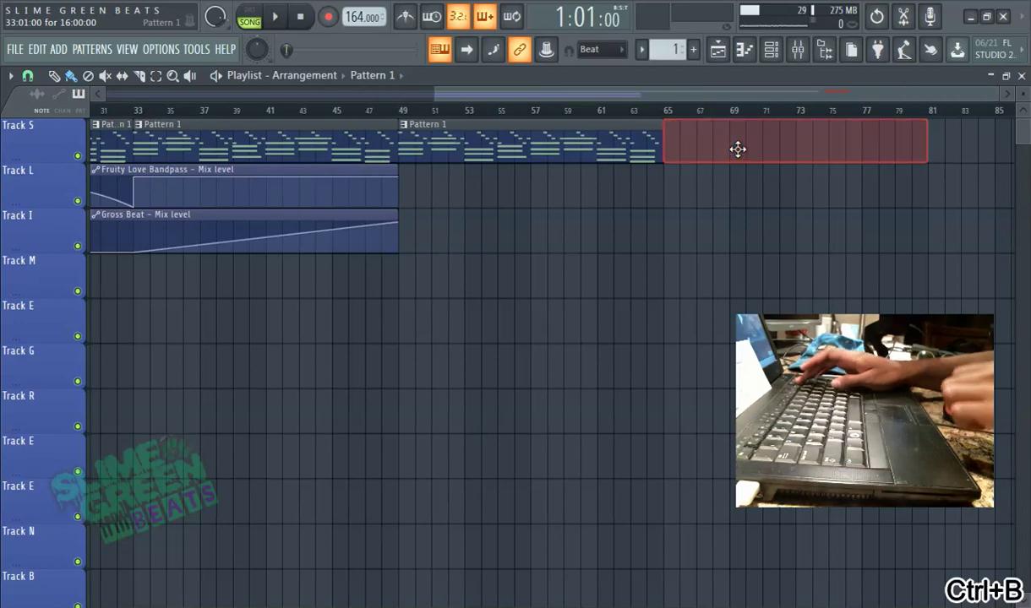
left_click(737, 149)
right_click(523, 139)
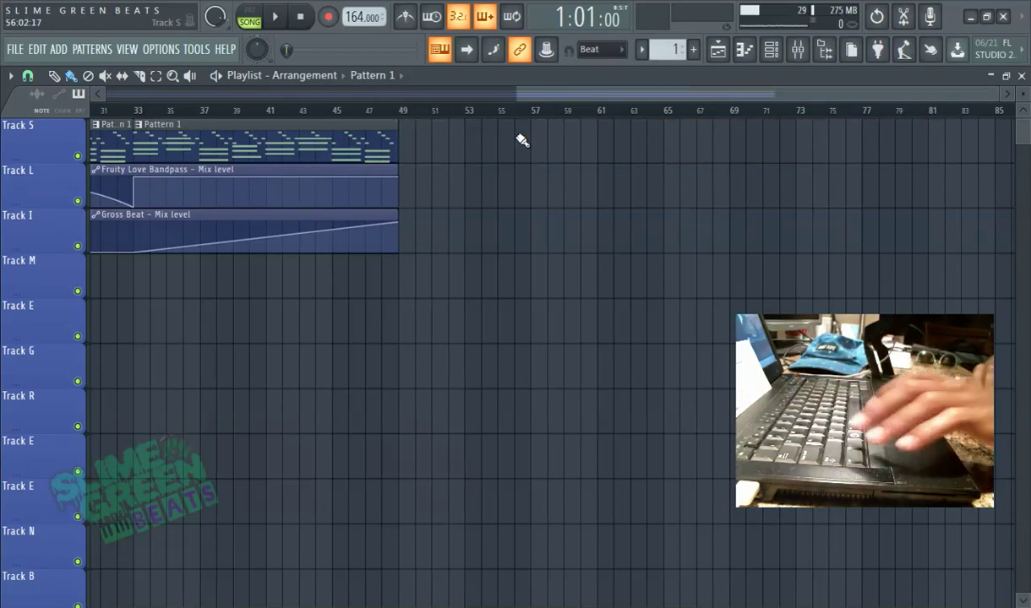
right_click(398, 168, "ctrl")
- Reopen Pattern 1 in the piano roll and select the three-note chord at bar 15 (A#3, F#3, D#3)
double_click(615, 136)
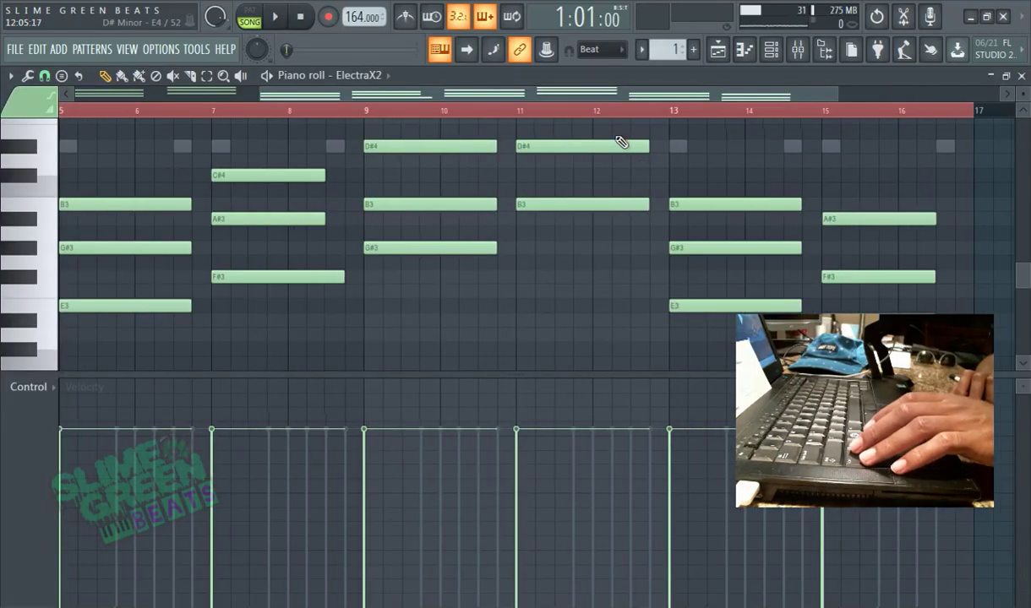
scroll(732, 202, "up", 1)
scroll(853, 226, "down", 2)
left_click_drag(919, 232, 928, 108)
scroll(913, 227, "up", 1)
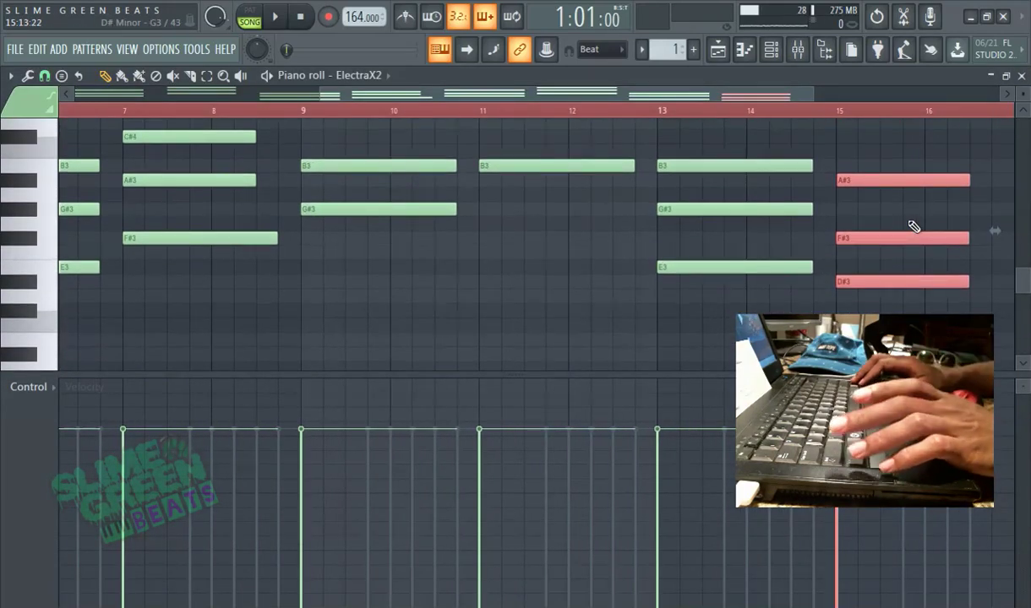
- Transpose the selected bar 15 chord up and down in semitone steps, raising it as far as C#4, A3 and F#3
key("Up")
key("Down")
key("Down")
key("Down")
key("Up")
key("Up")
key("Up")
key("Up")
key("Up")
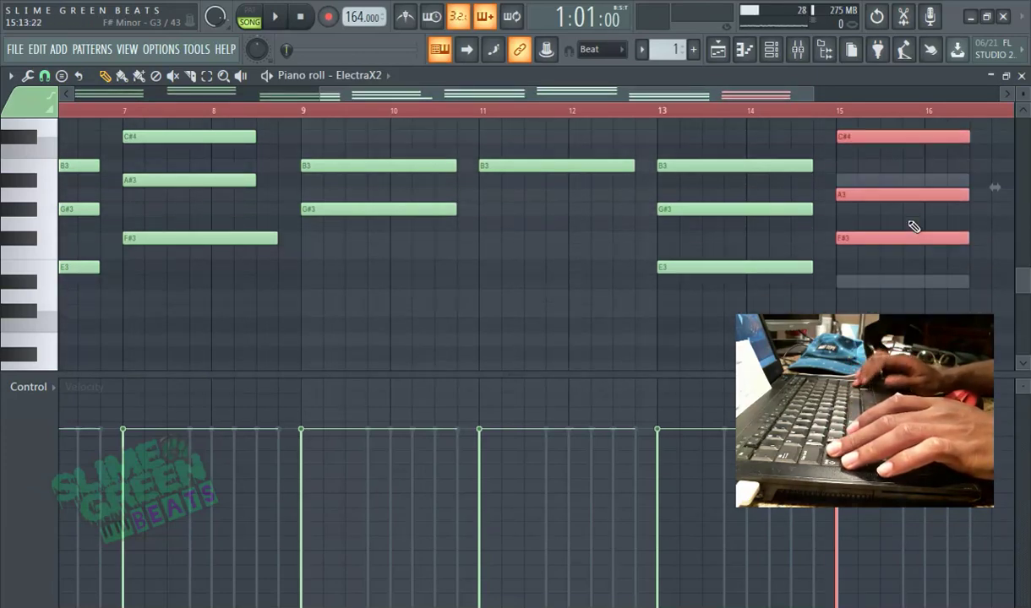
key("Down")
key("Down")
key("Down")
- Shift the bar 15 chord down and up by whole octaves repeatedly, ending with its upper notes on G3 and D#3
key("ctrl+Down")
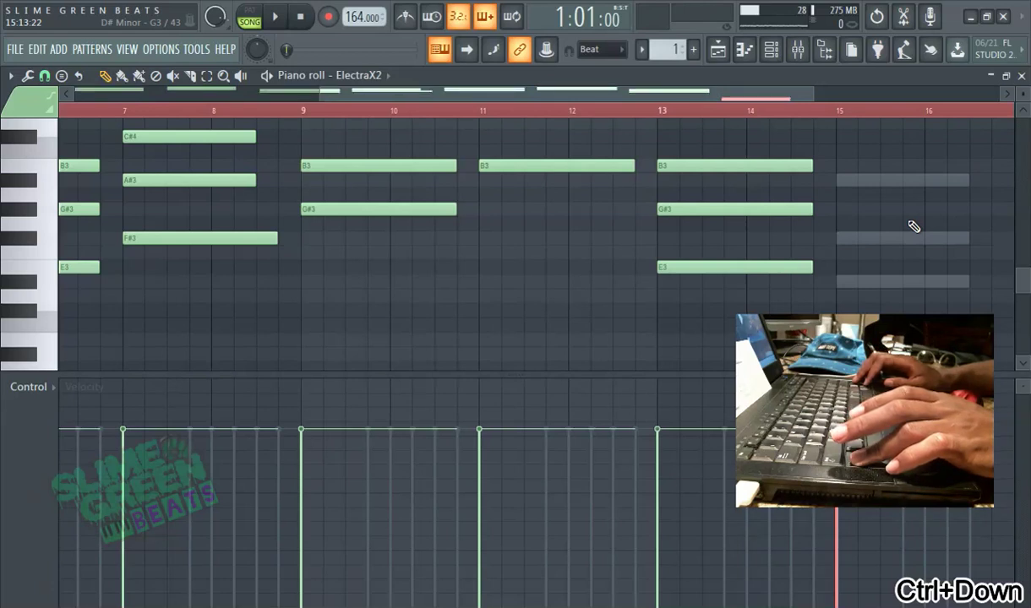
key("ctrl+Up")
key("ctrl+Up")
key("ctrl+Up")
key("ctrl+Up")
key("ctrl+Up")
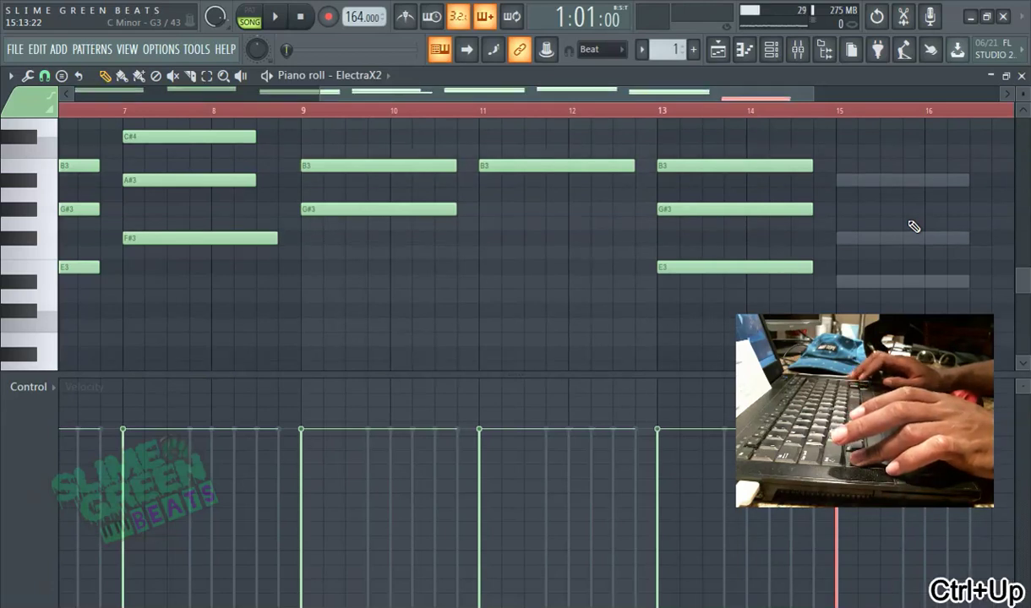
key("ctrl+Down")
key("ctrl+Down")
key("ctrl+Down")
key("ctrl+Up")
key("ctrl+Up")
key("ctrl+Up")
key("ctrl+Down")
key("ctrl+Down")
key("ctrl+Down")
key("ctrl+Up")
key("ctrl+Up")
key("ctrl+Up")
key("ctrl+Down")
key("ctrl+Down")
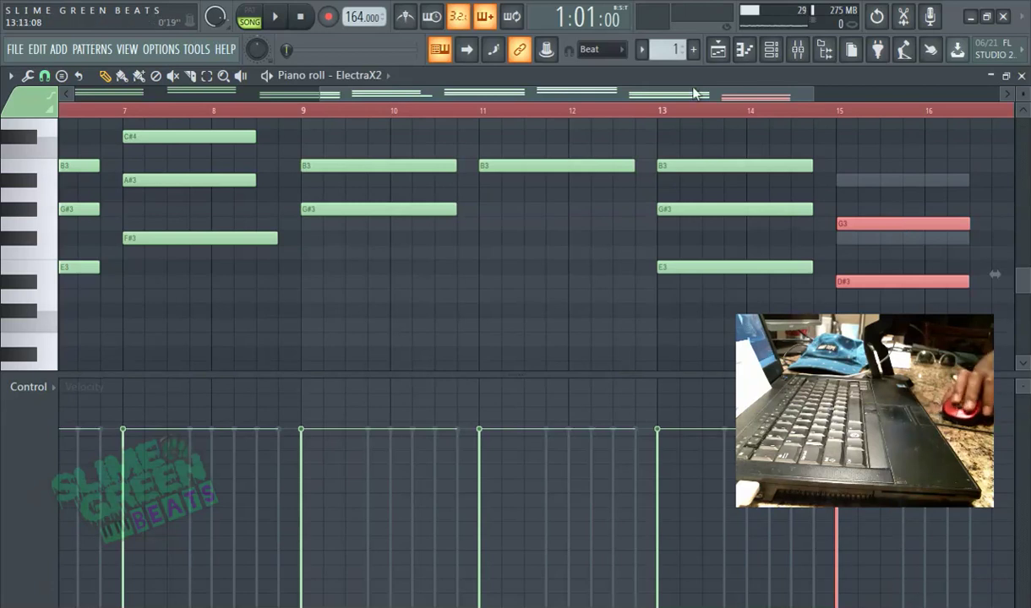
- Start song playback and strum the three-note chord at bar 13 (B3, G#3, E3) with the Strumizer, accepting its current settings
left_click(275, 17)
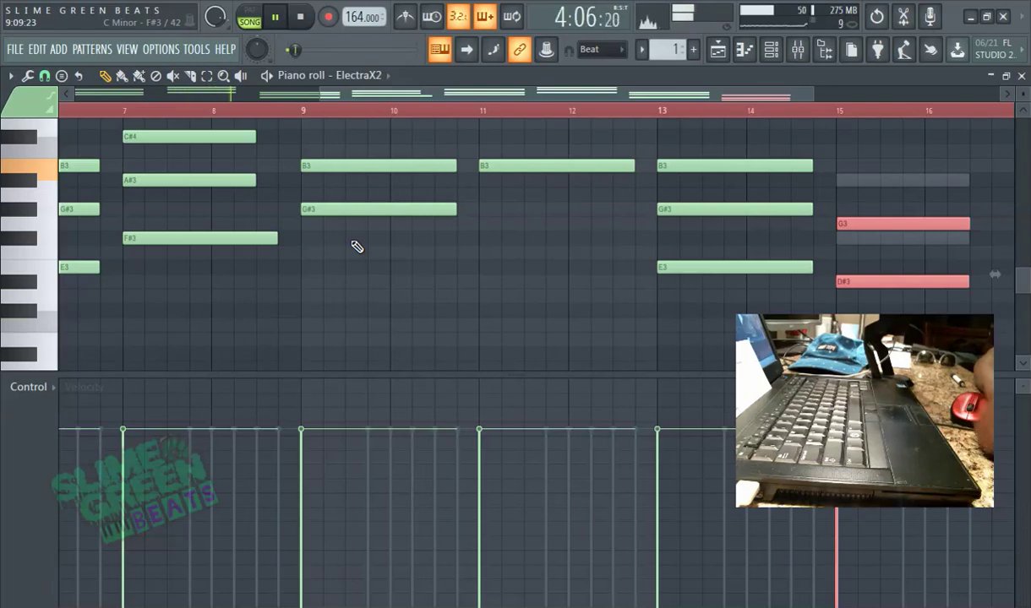
left_click_drag(743, 296, 703, 141)
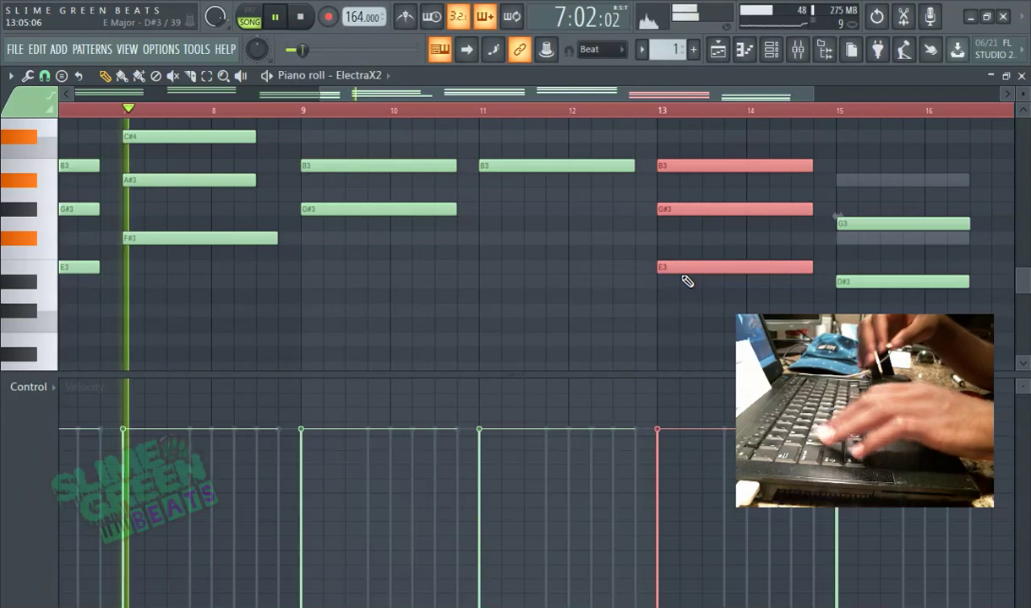
key("alt+s")
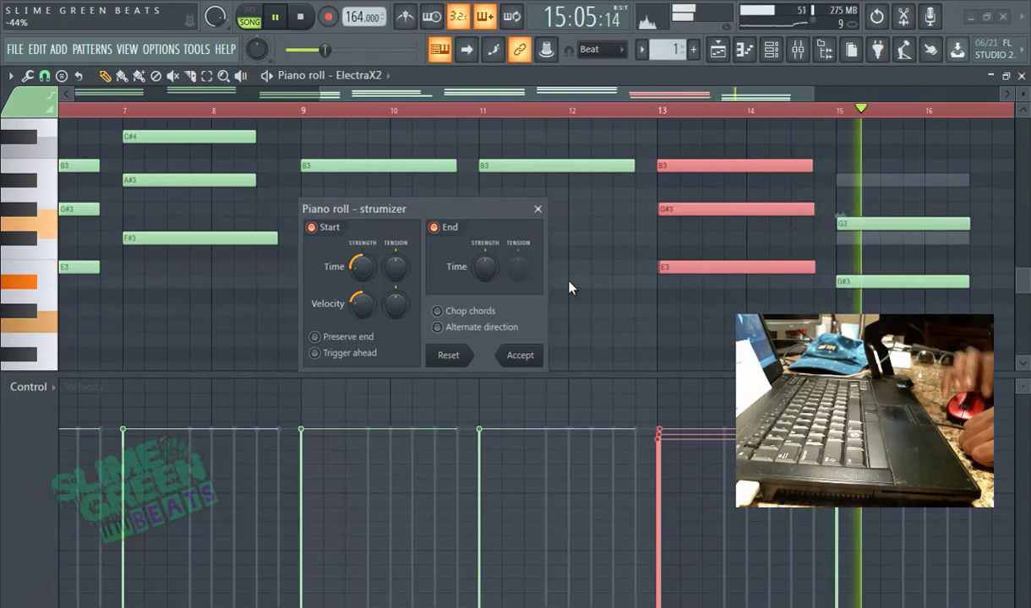
left_click(520, 355)
- Switch the piano roll to the ElectraX2 #3 channel and on to ElectraX2 #4
left_click(346, 75)
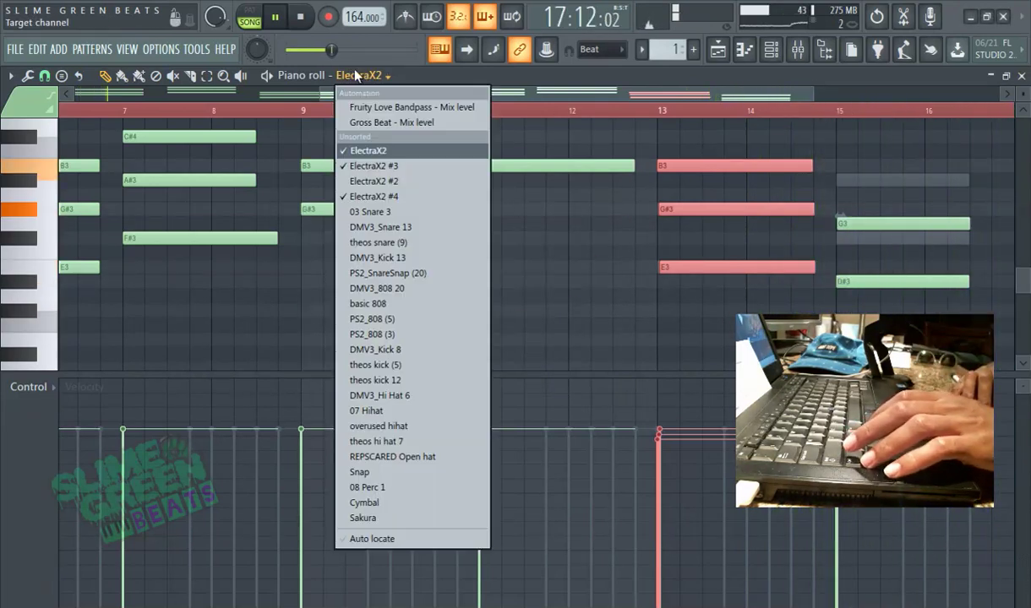
left_click(382, 167)
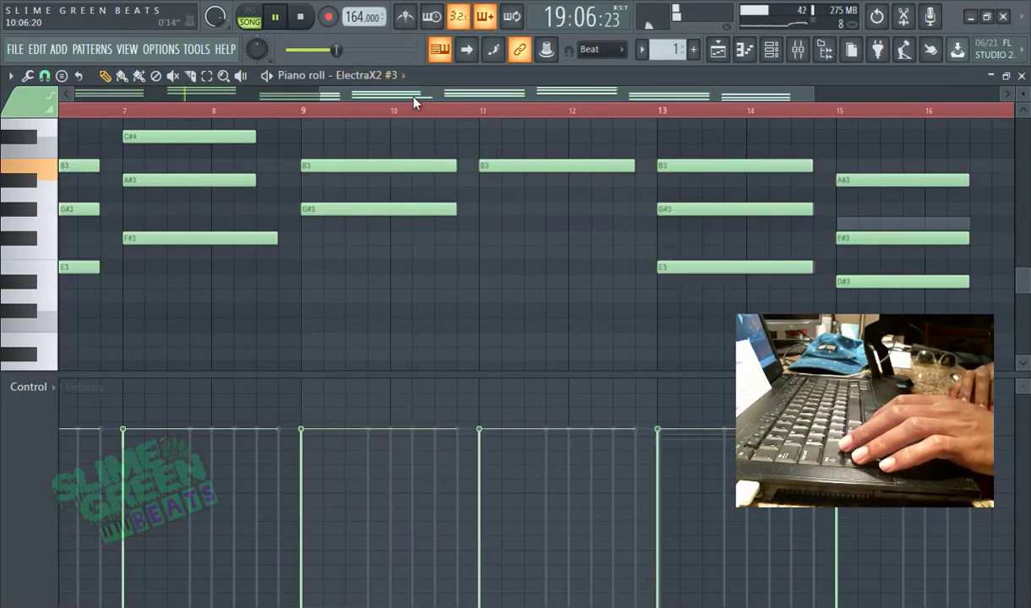
left_click(355, 75)
left_click(389, 196)
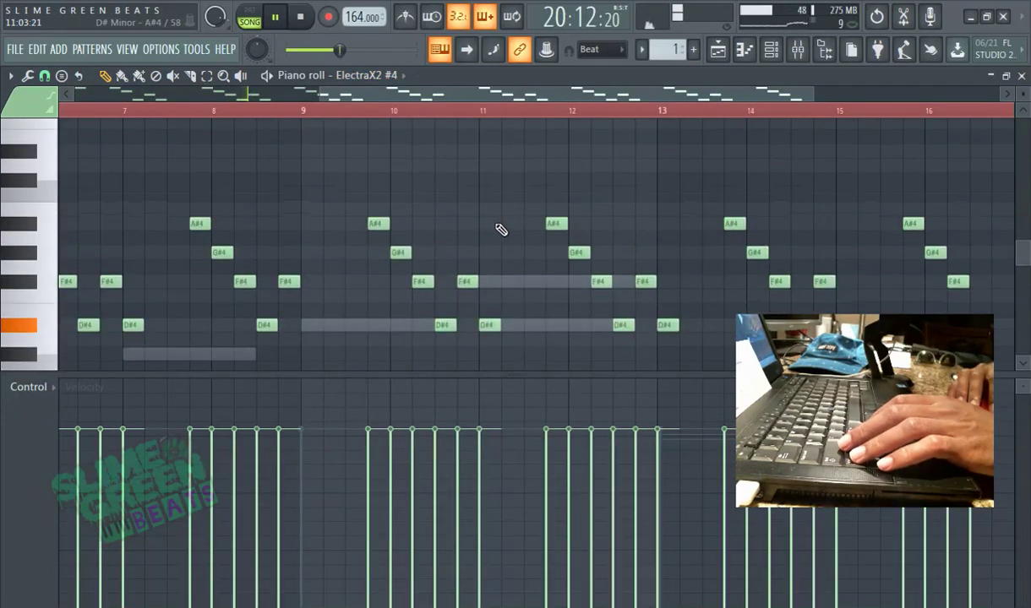
- Randomize the pan and velocity levels of the melody notes from the A#4 before bar 14 through the D#4 at bar 15
scroll(501, 229, "down", 2)
scroll(625, 274, "down", 1)
scroll(692, 272, "up", 3)
left_click_drag(757, 285, 605, 175)
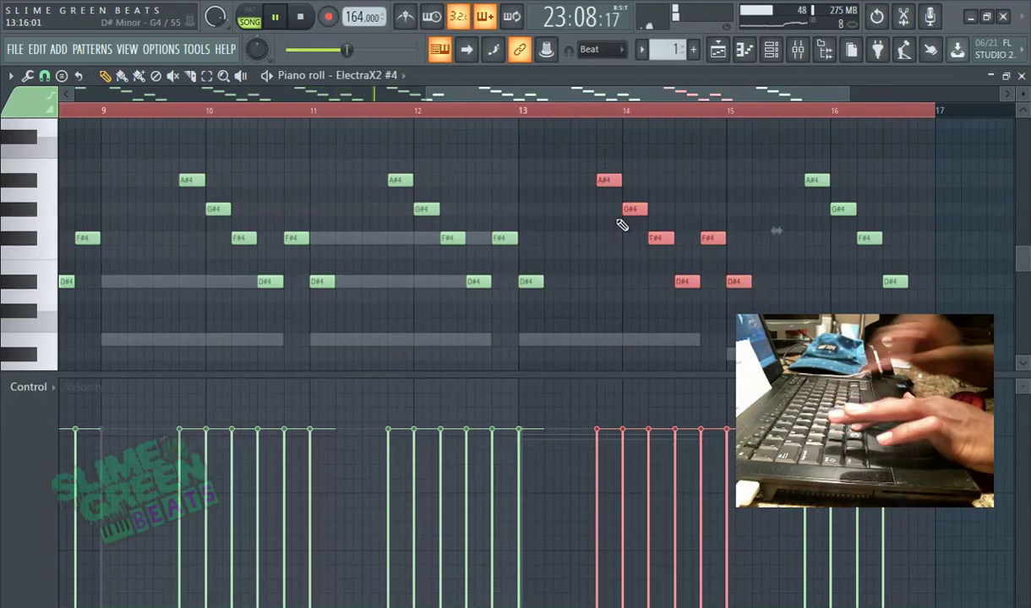
key("alt+r")
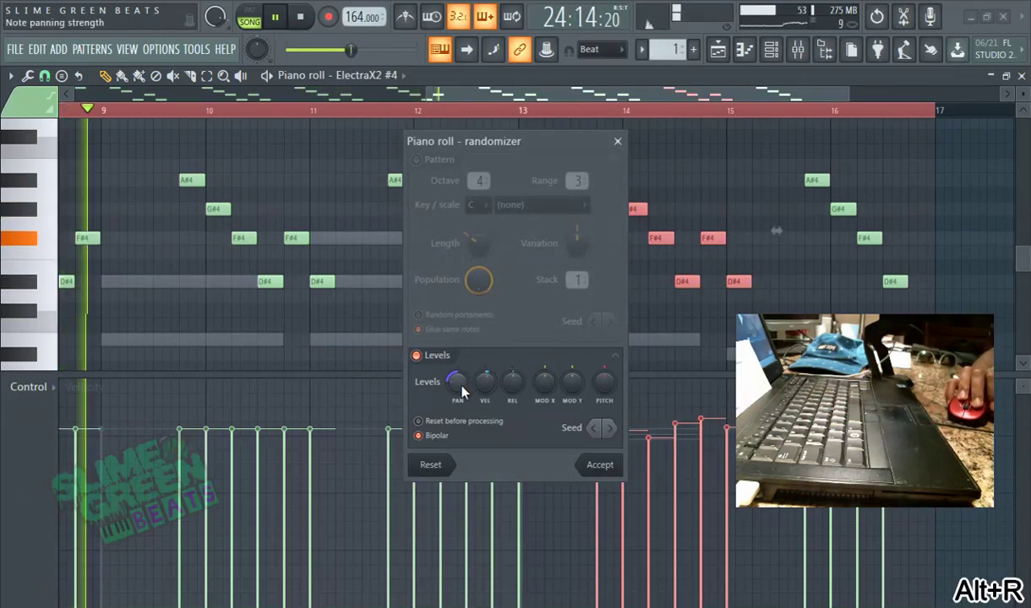
left_click_drag(461, 386, 461, 376)
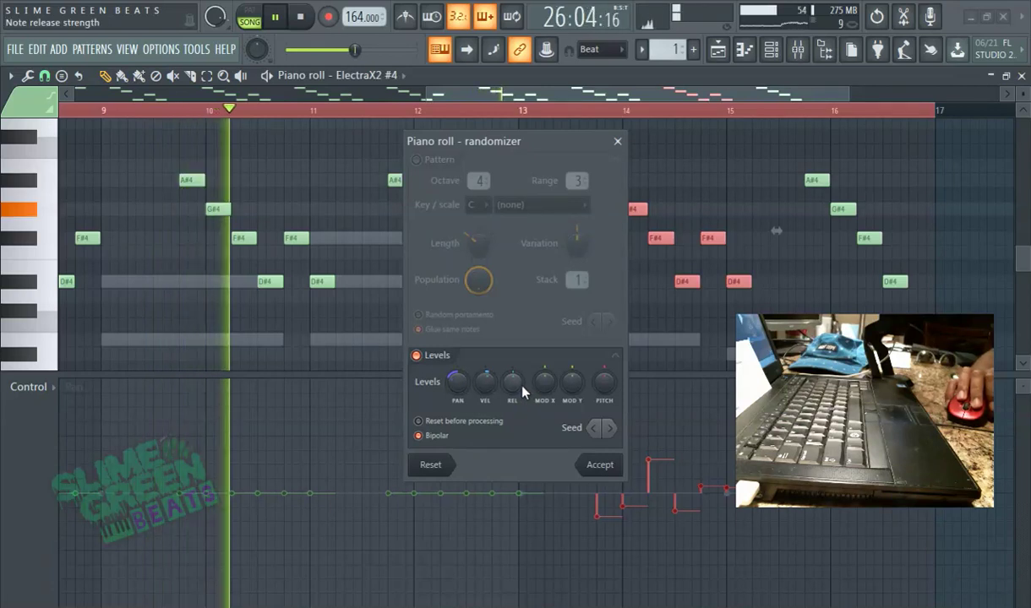
left_click(454, 385)
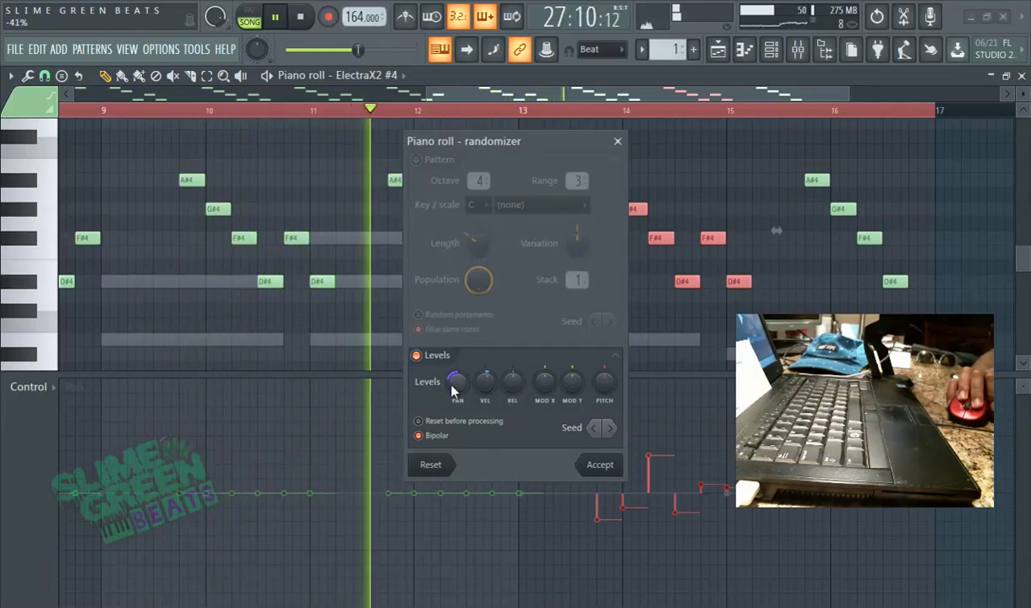
mouse_move(452, 386)
left_mouse_down()
mouse_move(457, 377)
mouse_move(463, 384)
left_mouse_up()
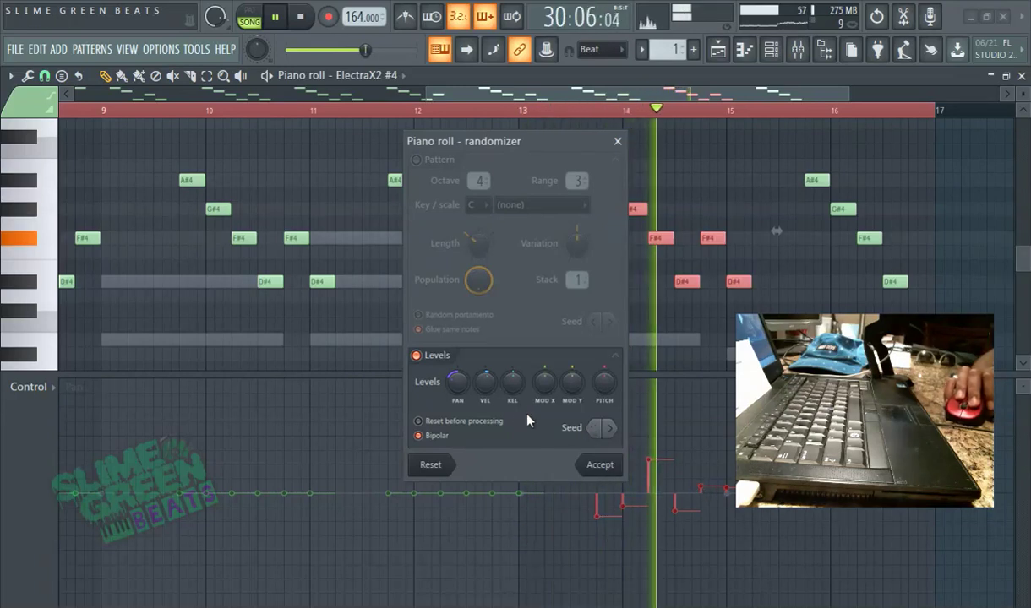
left_click(485, 382)
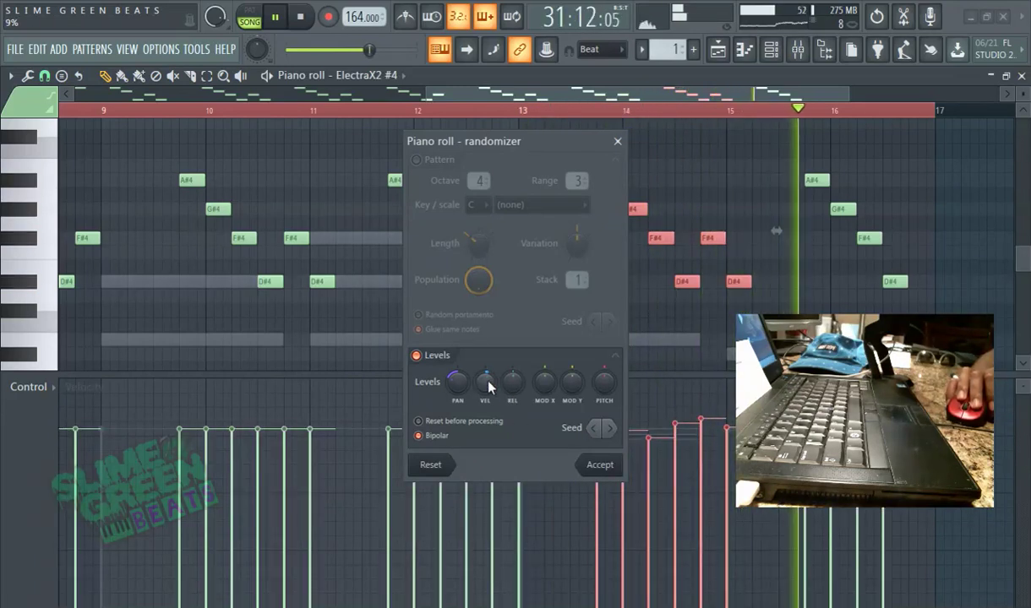
left_click(598, 467)
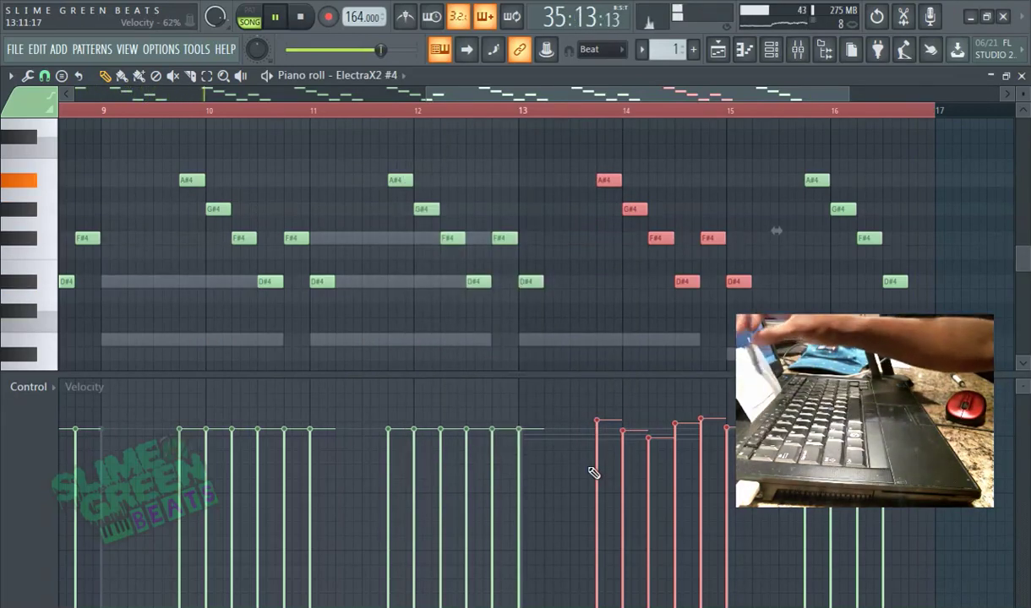
- Return to the ElectraX2 channel and try the Articulator on the bar 9 chord, adjusting multiply, variation and gap, without accepting the changes
left_click(359, 75)
left_click(401, 152)
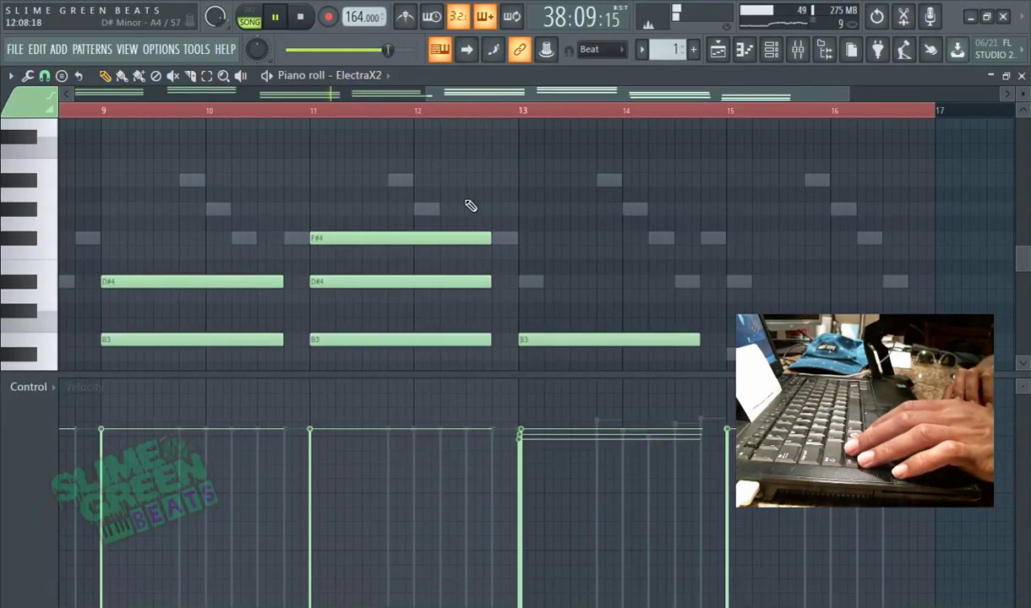
left_click_drag(350, 270, 275, 144)
key("alt+l")
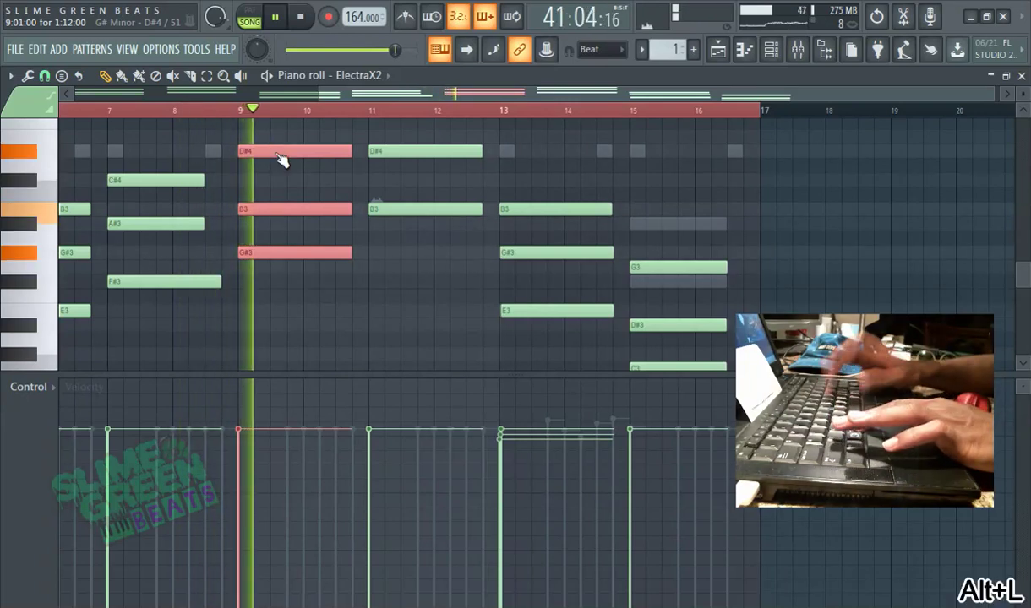
left_click_drag(798, 178, 799, 149)
mouse_move(797, 225)
left_mouse_down()
mouse_move(797, 172)
mouse_move(797, 234)
left_mouse_up()
left_click_drag(856, 185, 856, 205)
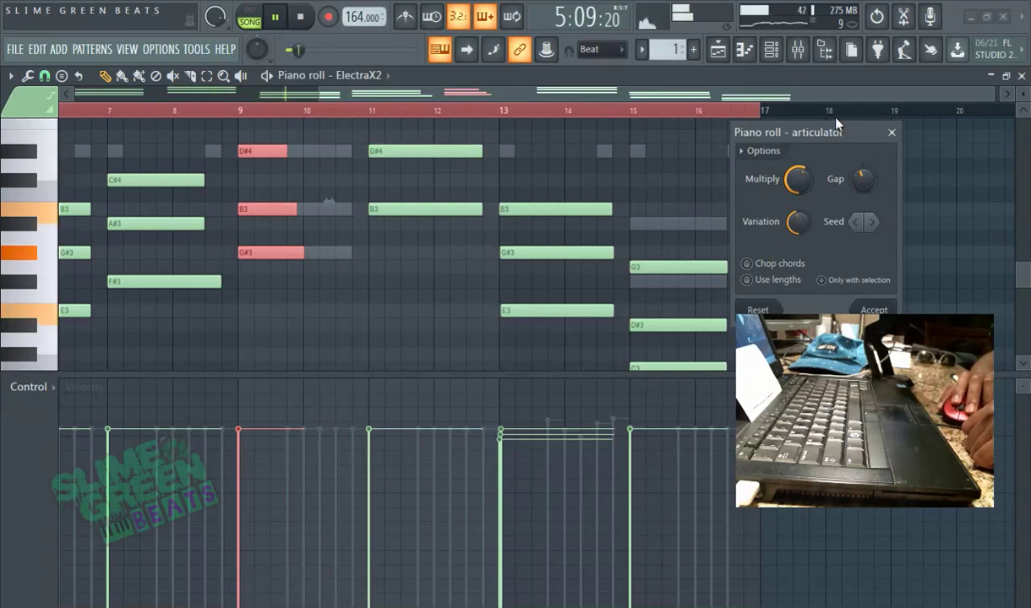
left_click(891, 133)
- Return to the playlist, open the wave file export for Good Spirit_2 and cancel it, and look up the project's export command
left_click(718, 49)
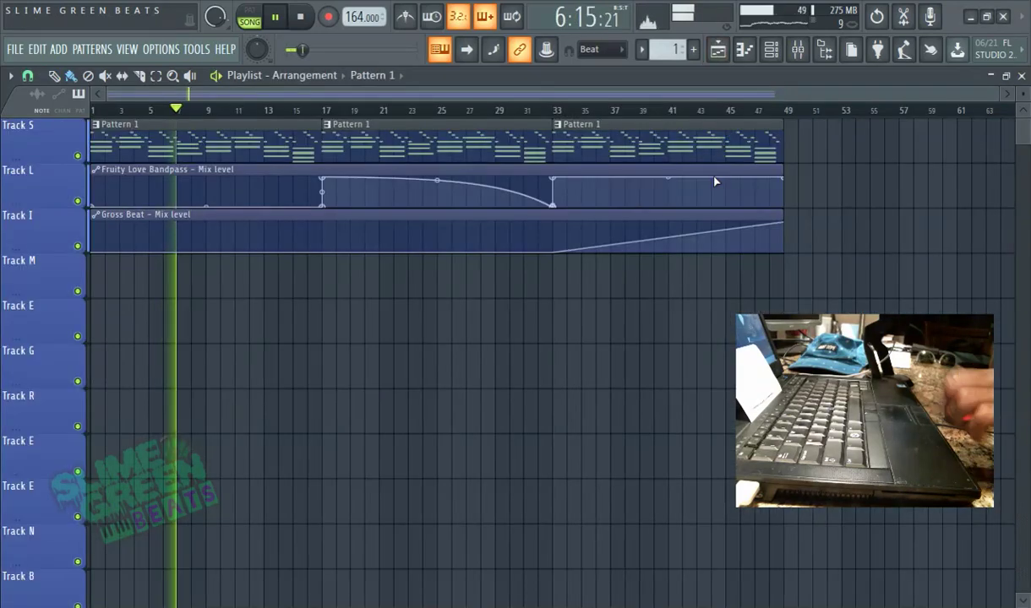
key("ctrl+r")
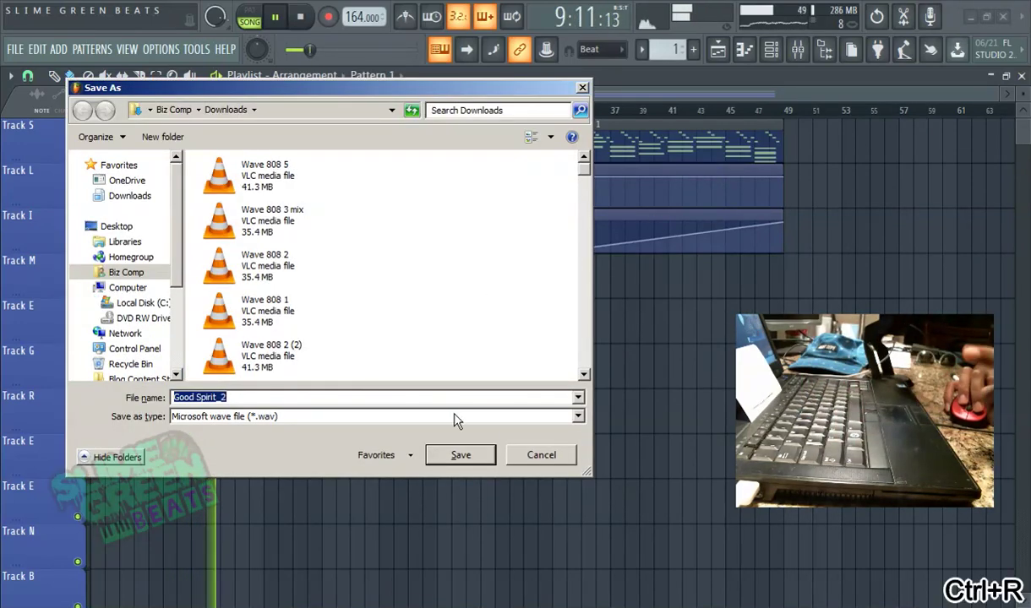
left_click(545, 461)
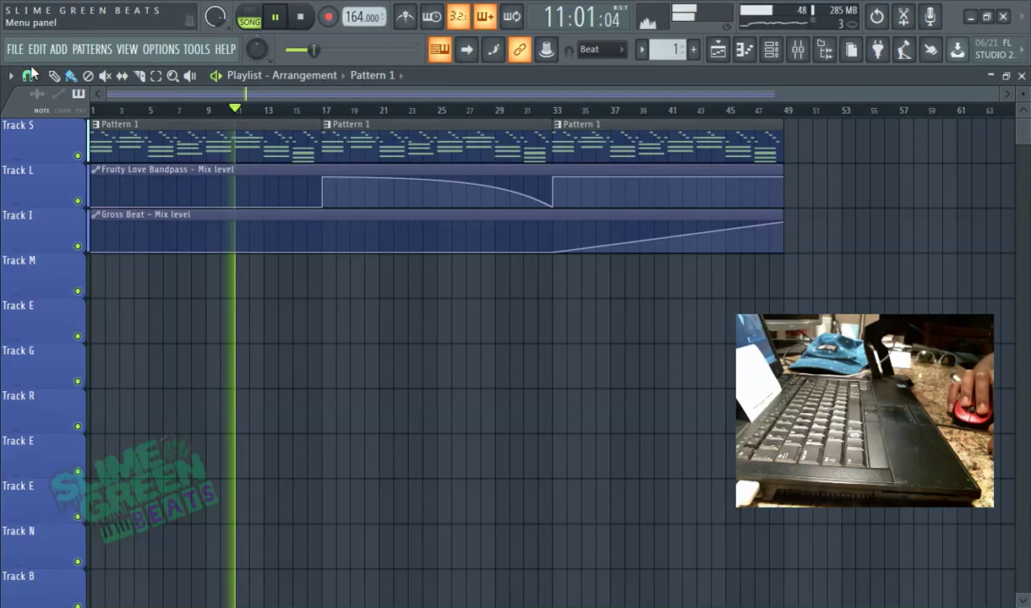
left_click(15, 49)
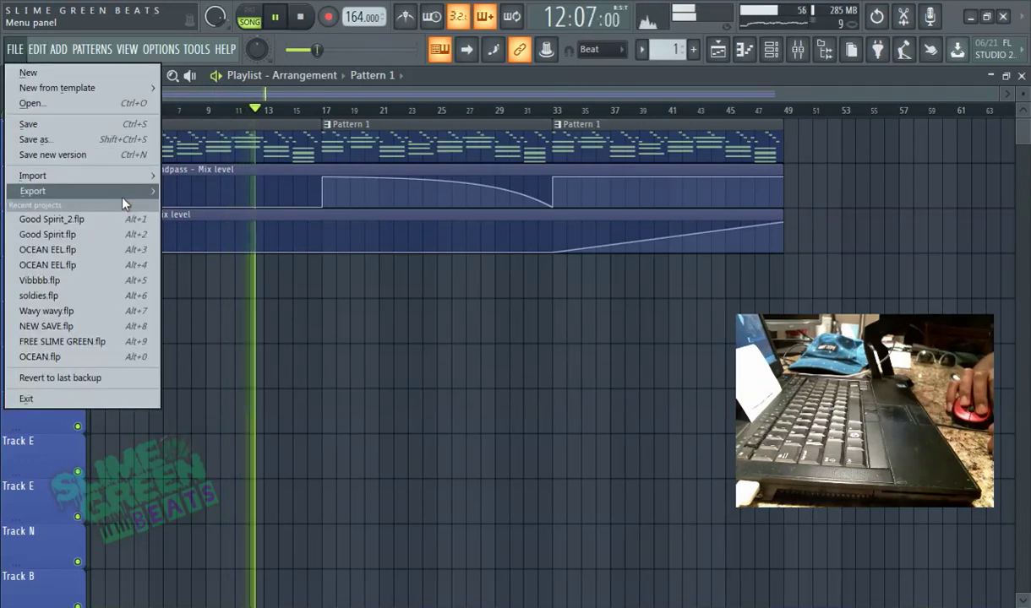
mouse_move(122, 197)
key("Escape")
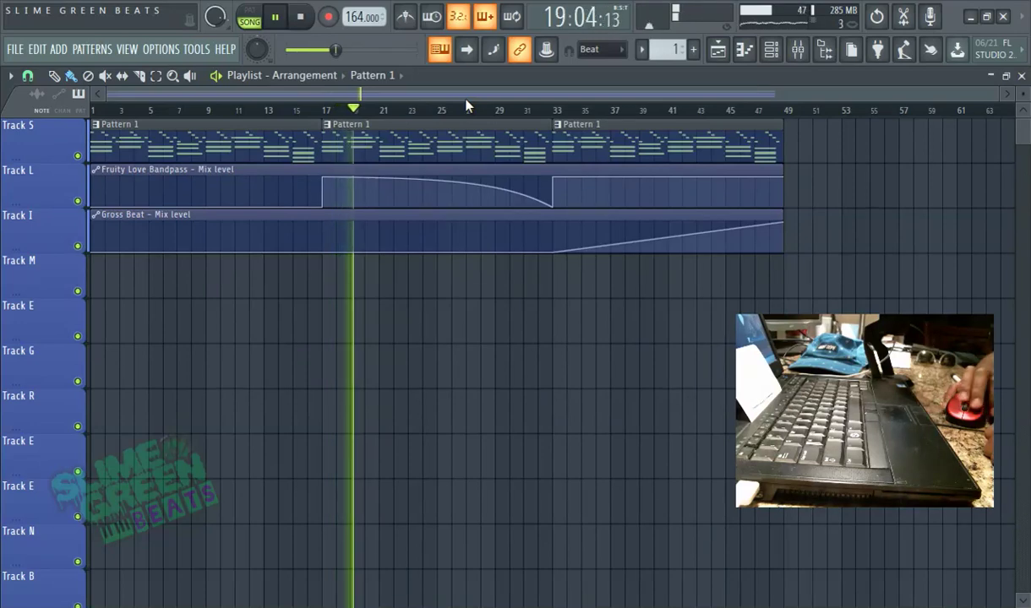
- Open Pattern 1 in the piano roll, select all ElectraX2 notes, and bring up their MIDI file export, cancelling without saving
double_click(445, 130)
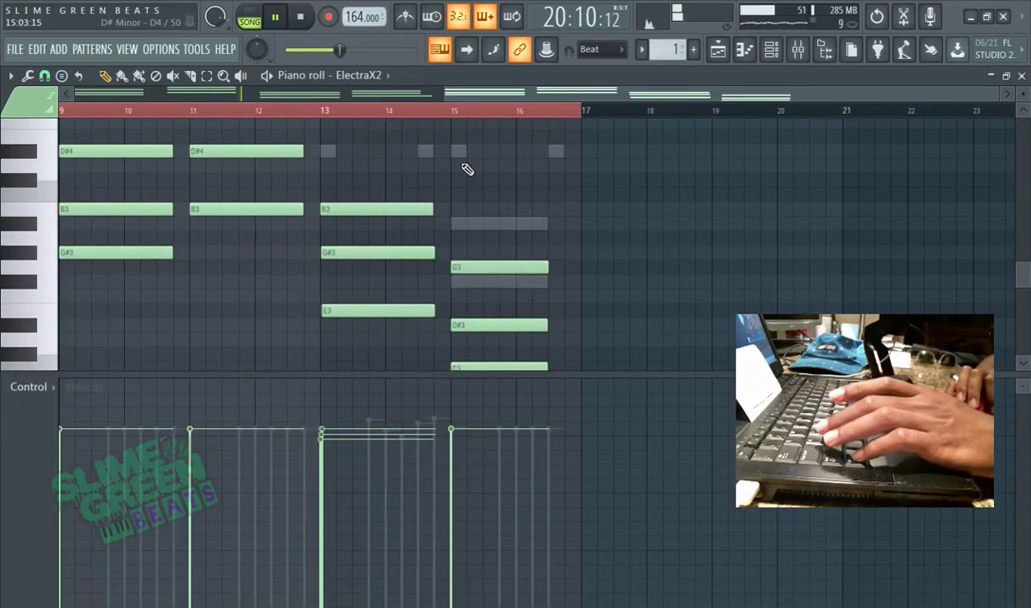
key("ctrl+a")
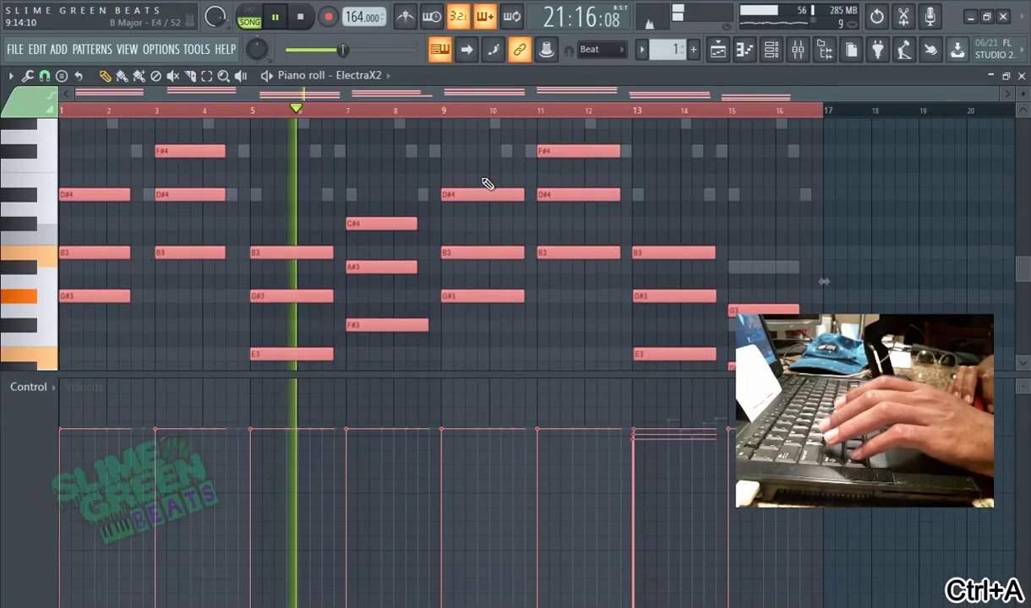
key("ctrl+shift+m")
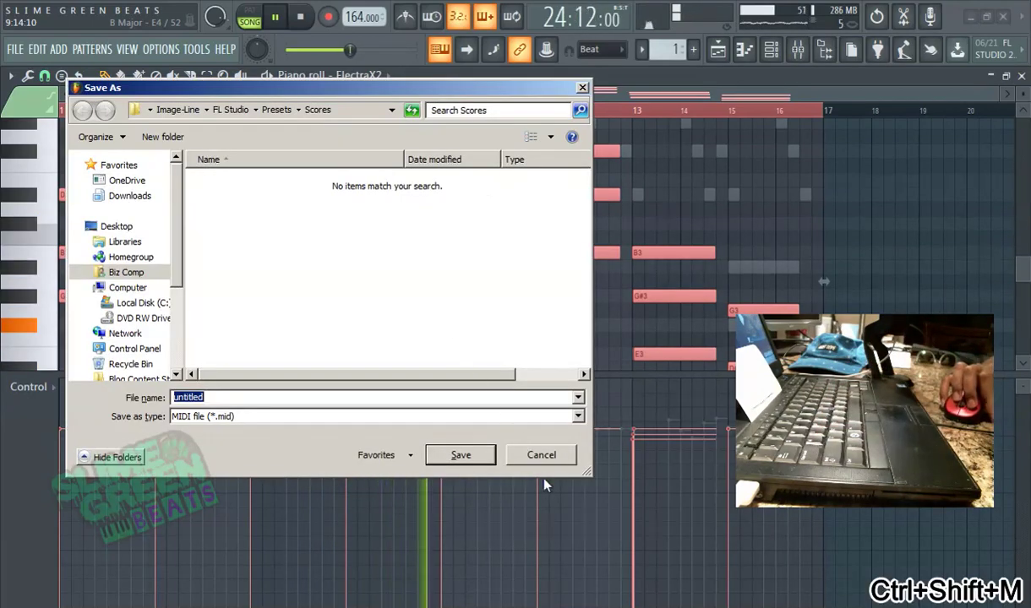
left_click(557, 458)
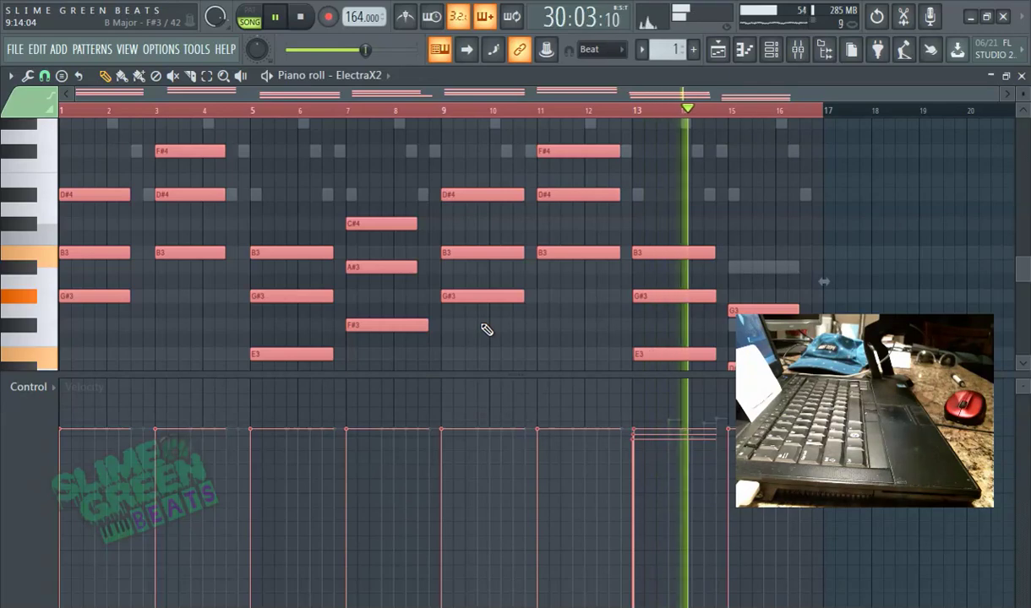
- Create a new empty pattern, Pattern 3, keeping its default name
key("F4")
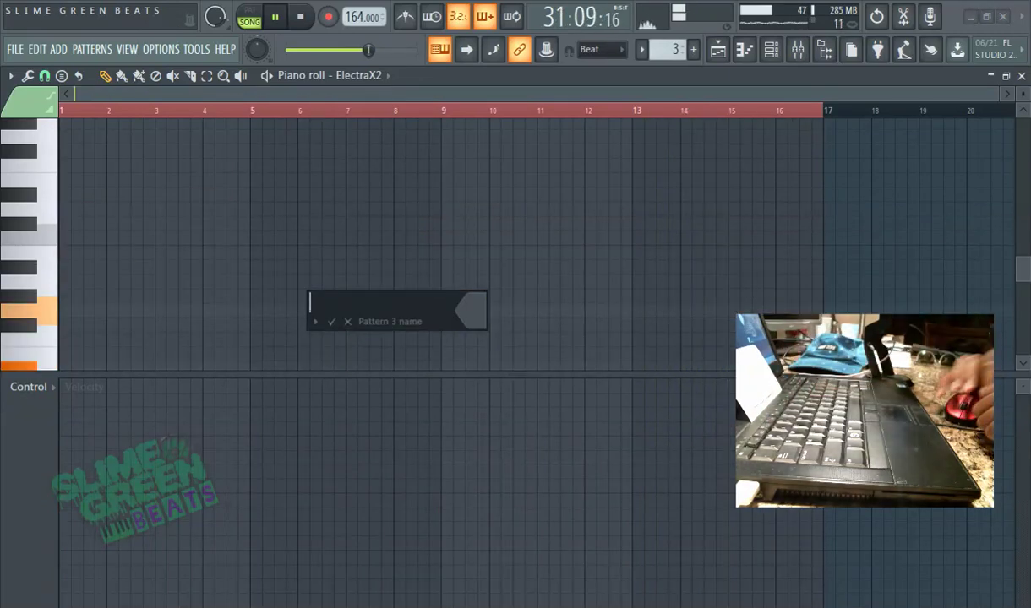
left_click(334, 322)
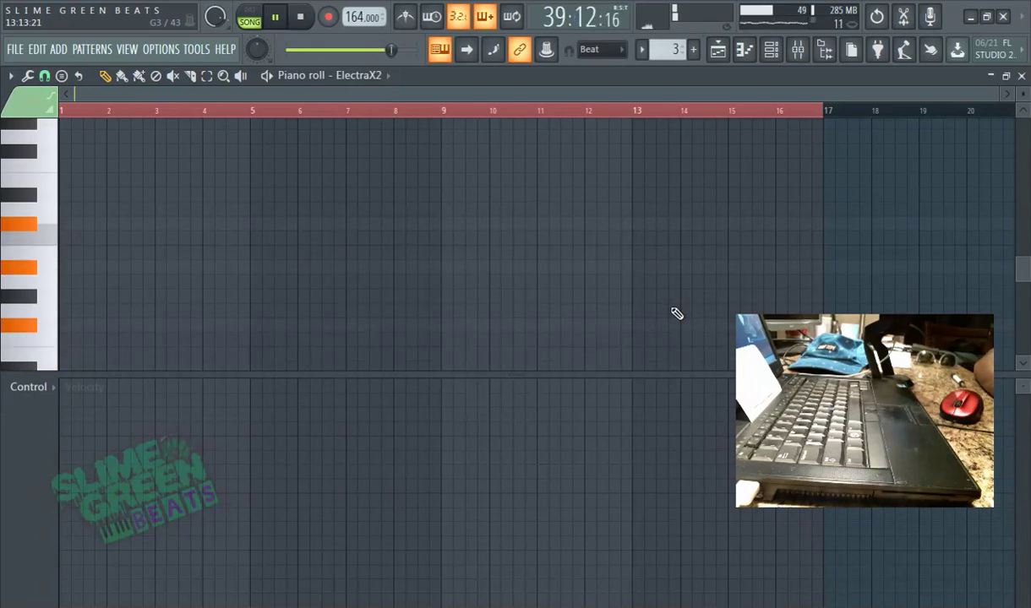
scroll(649, 295, "up", 4)
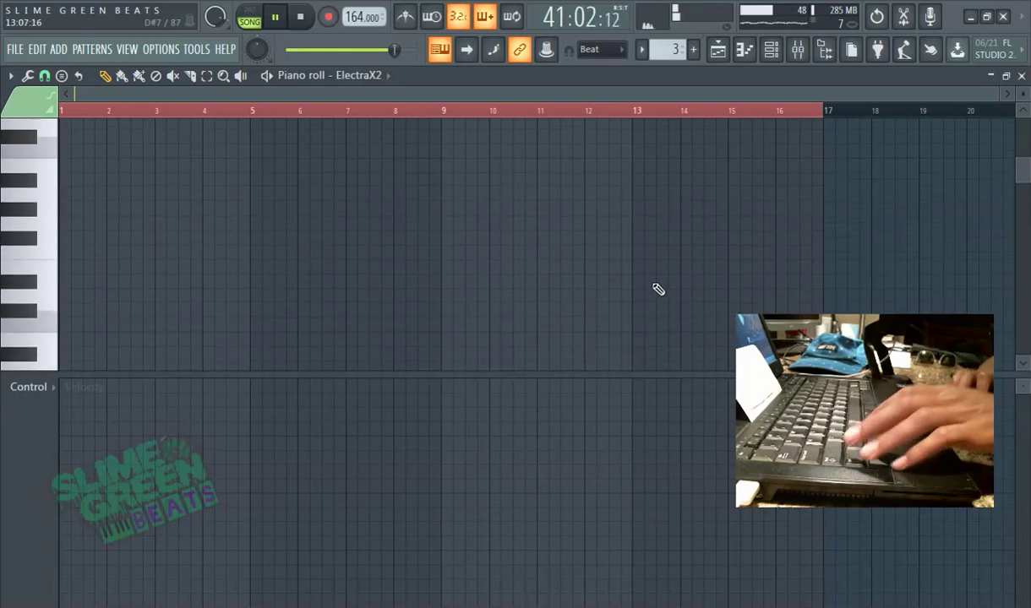
scroll(691, 263, "down", 4)
- Switch to the playlist and try to copy and paste the last Pattern 1 clip
left_click(720, 51)
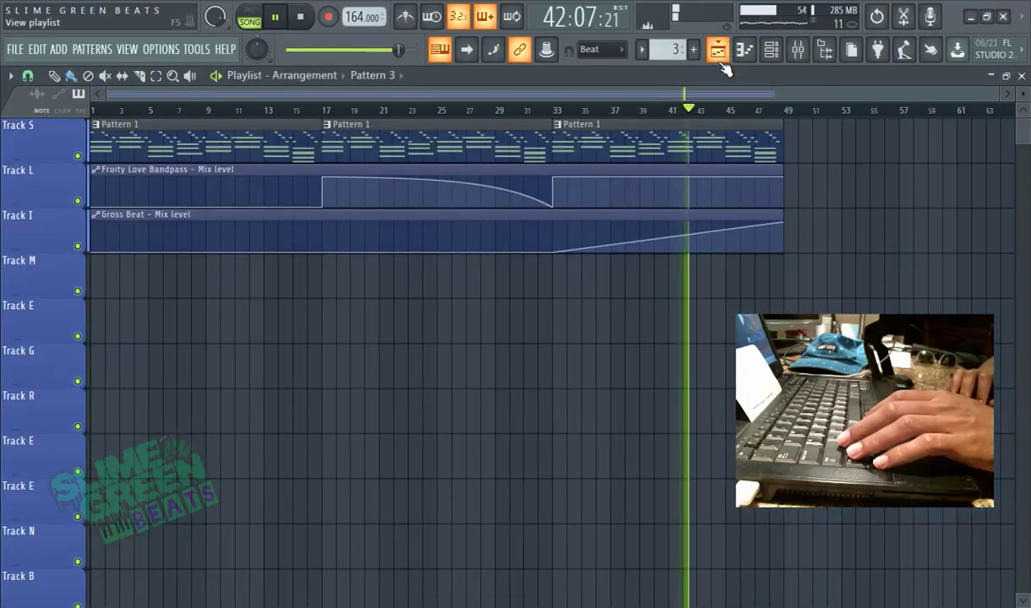
left_click(670, 145, "ctrl")
key("ctrl+c")
key("ctrl+v")
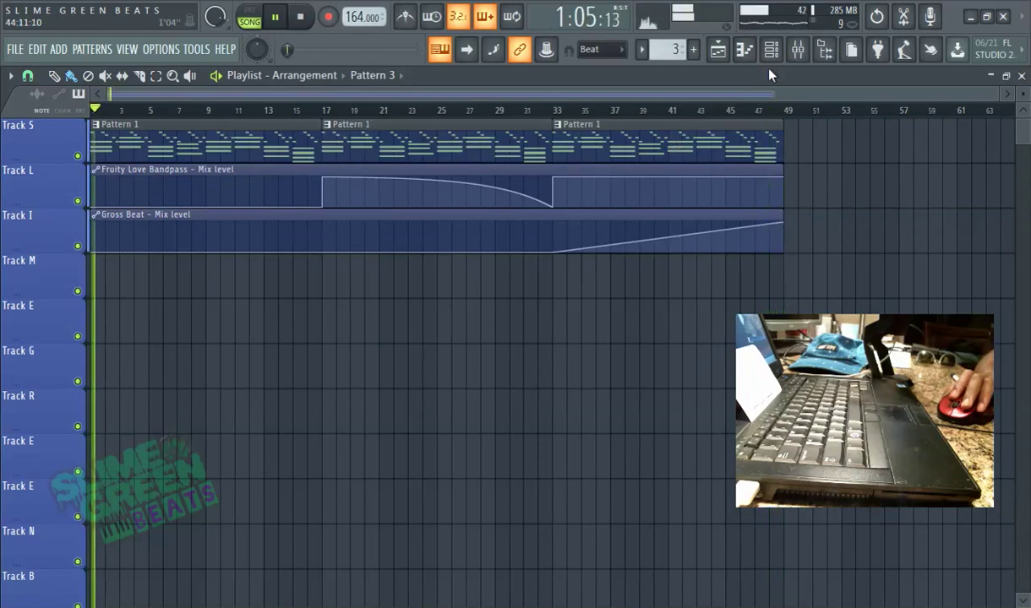
- Open the mixer, solo and unsolo the KICK track, and move the selection to the SNARE/CLAP track
left_click(799, 51)
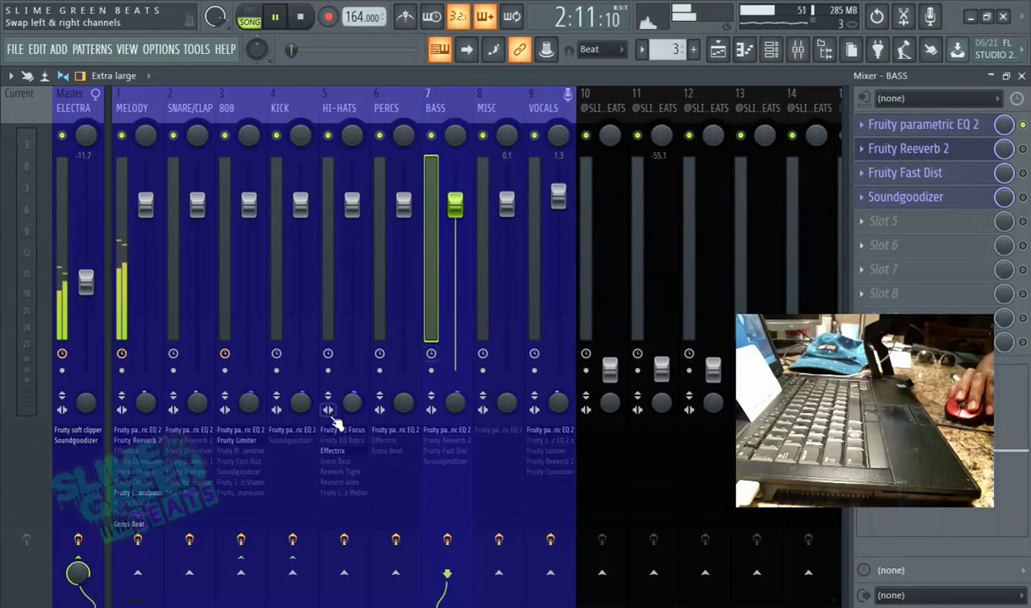
left_click(285, 314)
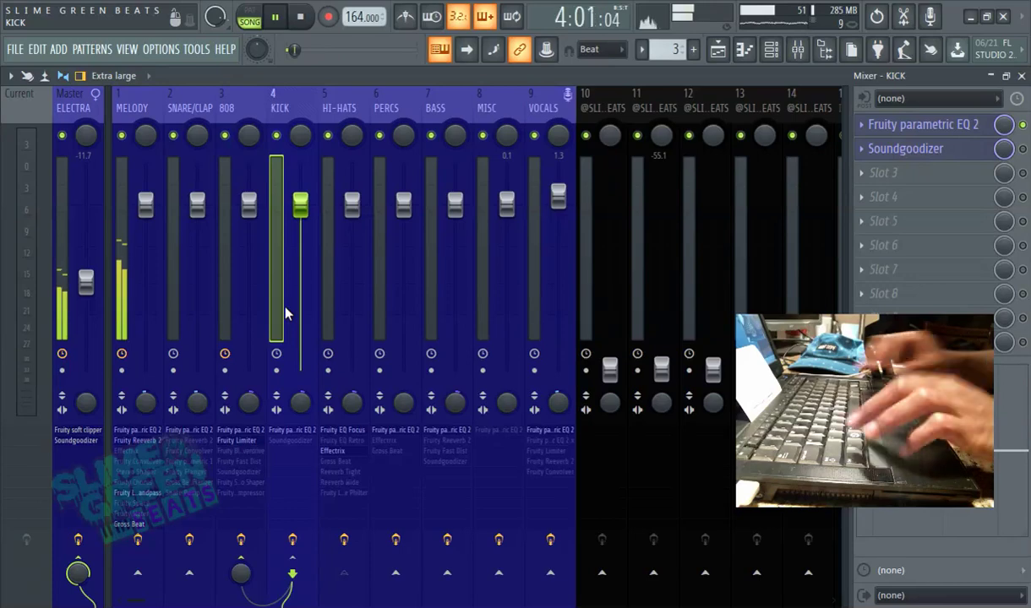
key("alt+s")
- Solo and unsolo the MELODY and SNARE/CLAP tracks in turn, and move the selection to the HI-HATS track
key("alt+s")
key("Left")
key("Left")
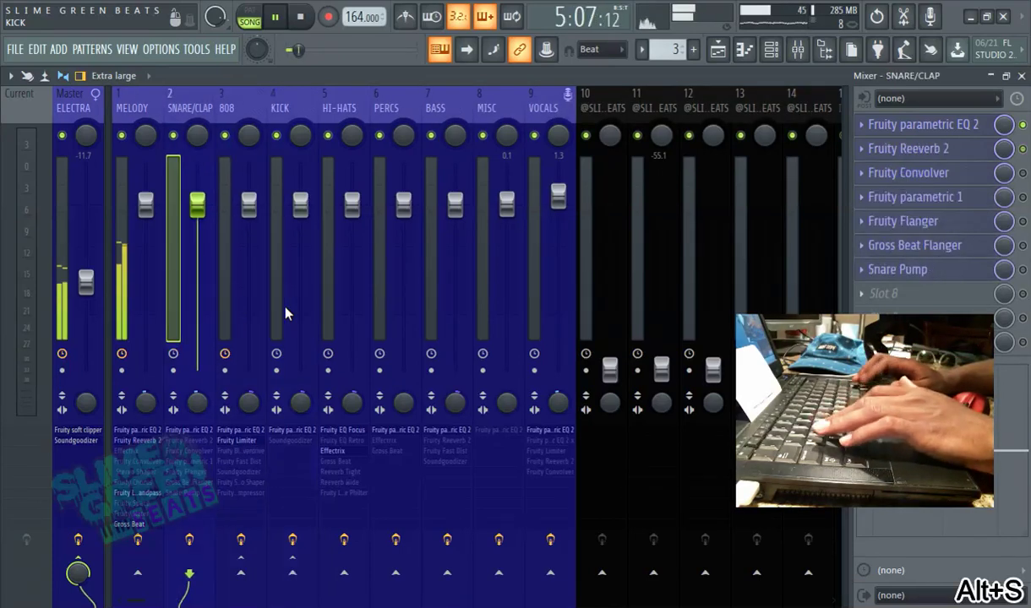
key("Left")
key("alt+s")
key("alt+s")
key("Right")
key("alt+s")
key("alt+s")
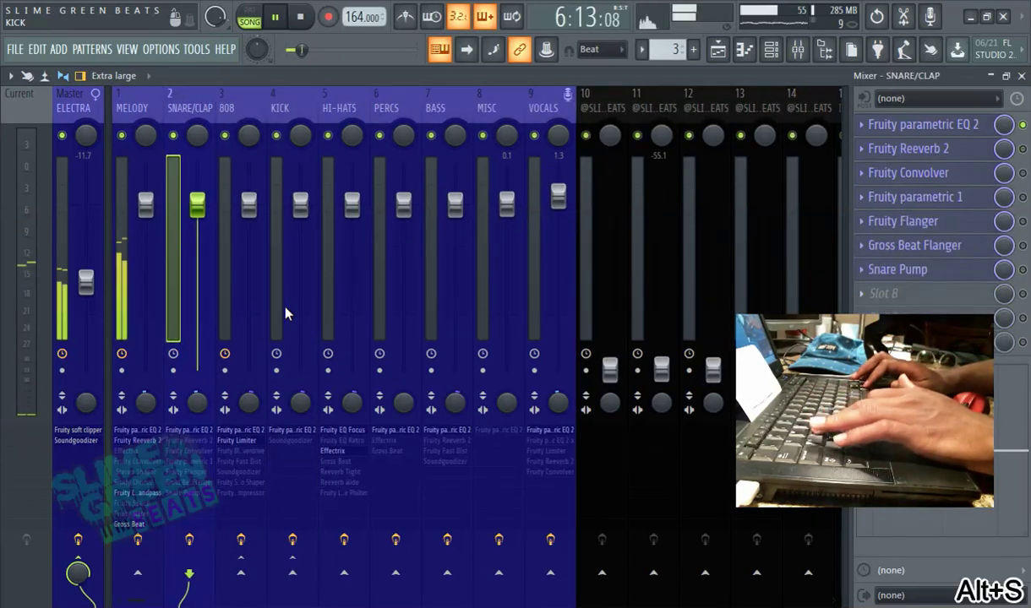
key("Right")
key("Right")
- Solo and unsolo the BASS track, and move the mixer selection to the VOCALS track
key("Right")
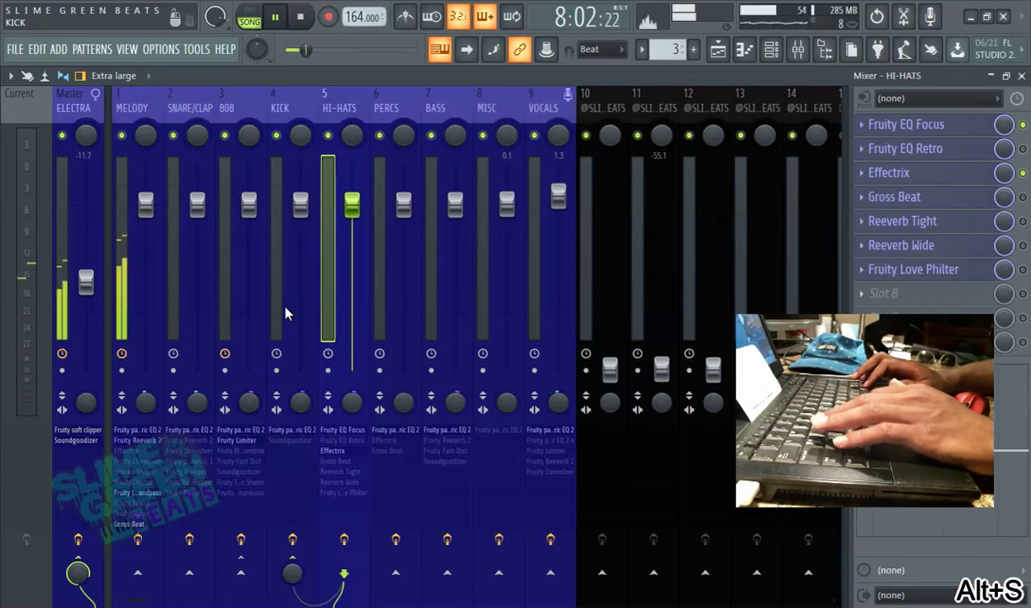
key("Right")
key("Right")
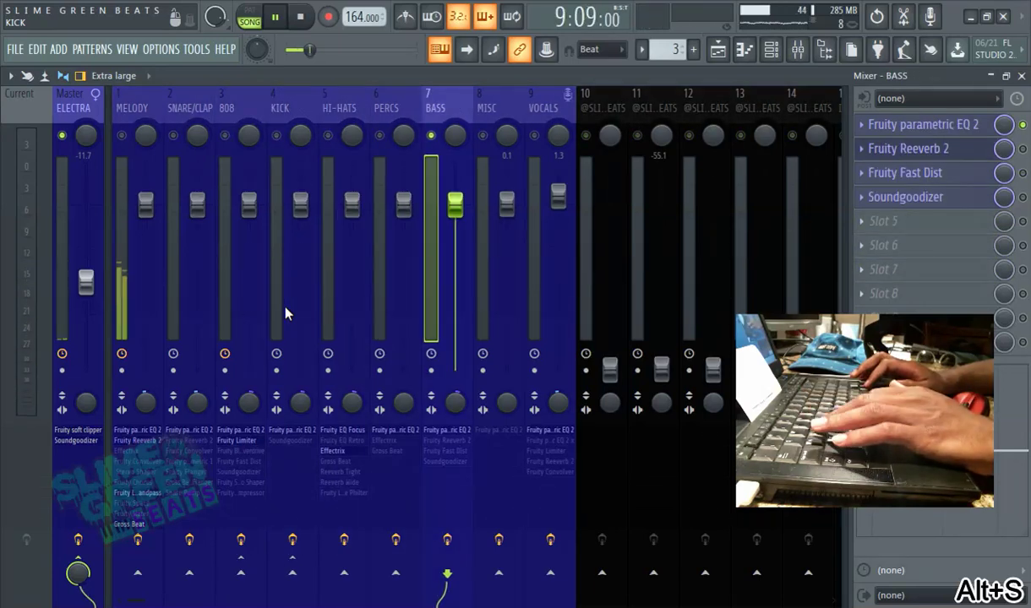
key("Right")
key("Right")
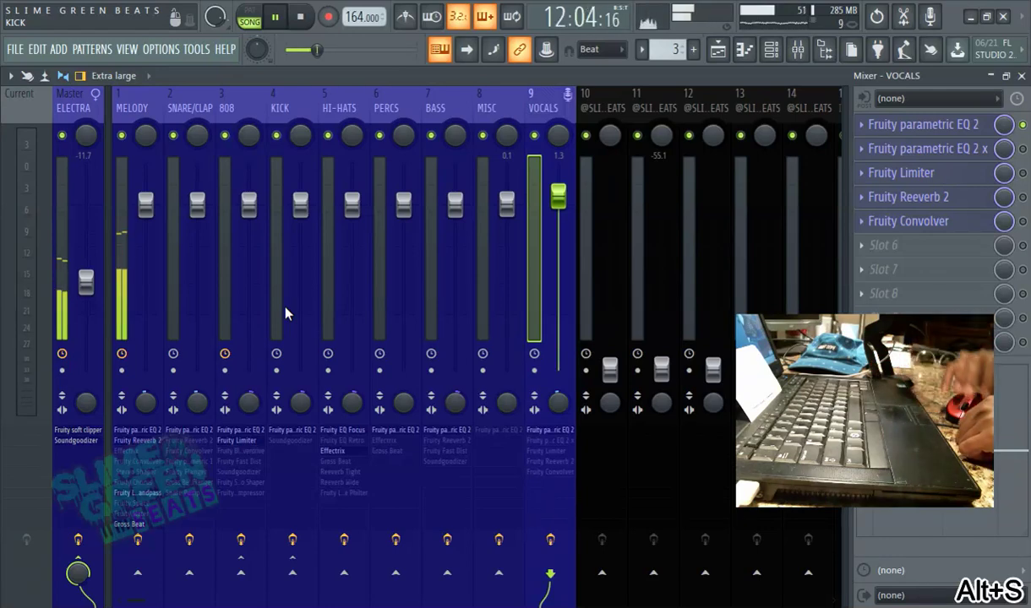
- Switch to Pattern 1 and open the ElectraX2 #4 channel in the piano roll
left_click(782, 49)
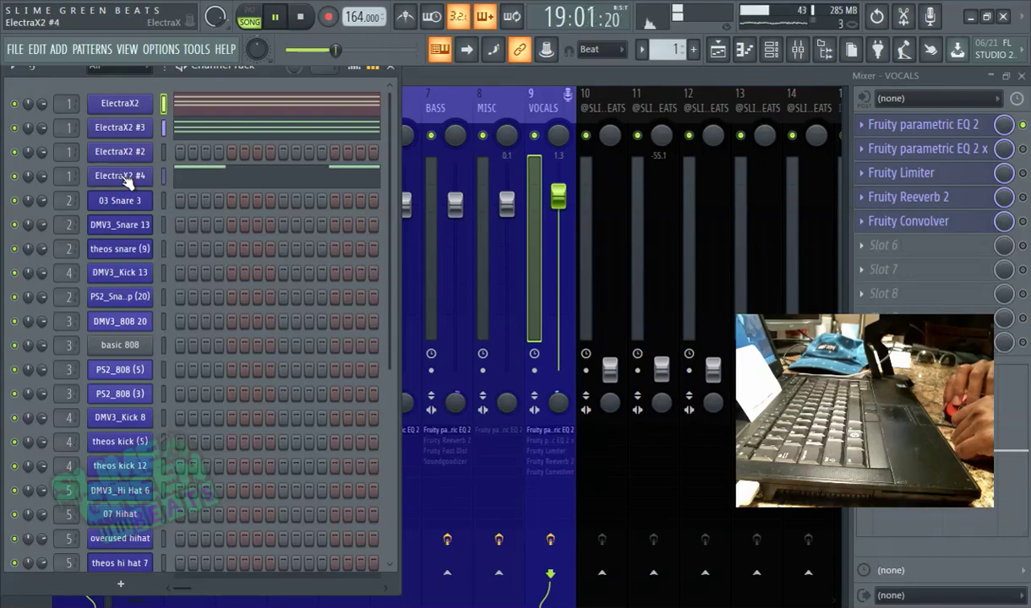
left_click(119, 176)
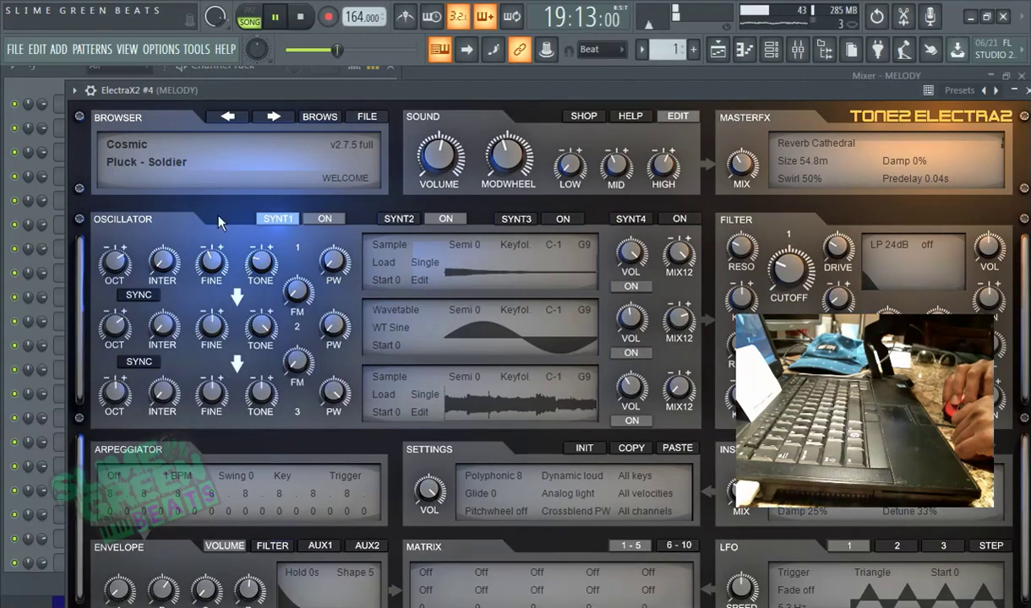
left_click(768, 50)
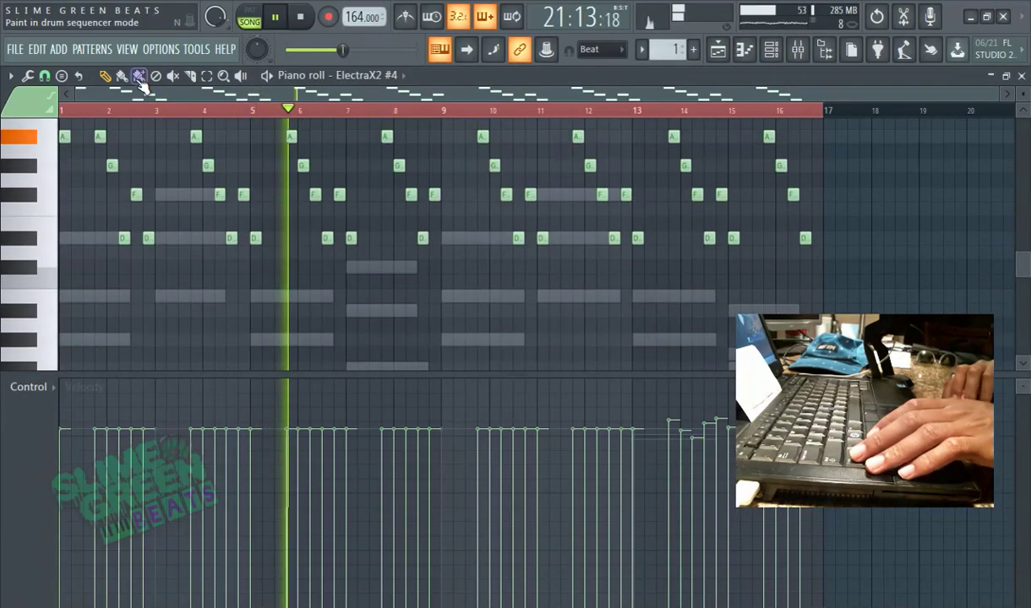
- Lengthen the second A#4 note, just before bar 2, to one full bar
scroll(142, 175, "up", 2)
scroll(152, 152, "up", 3)
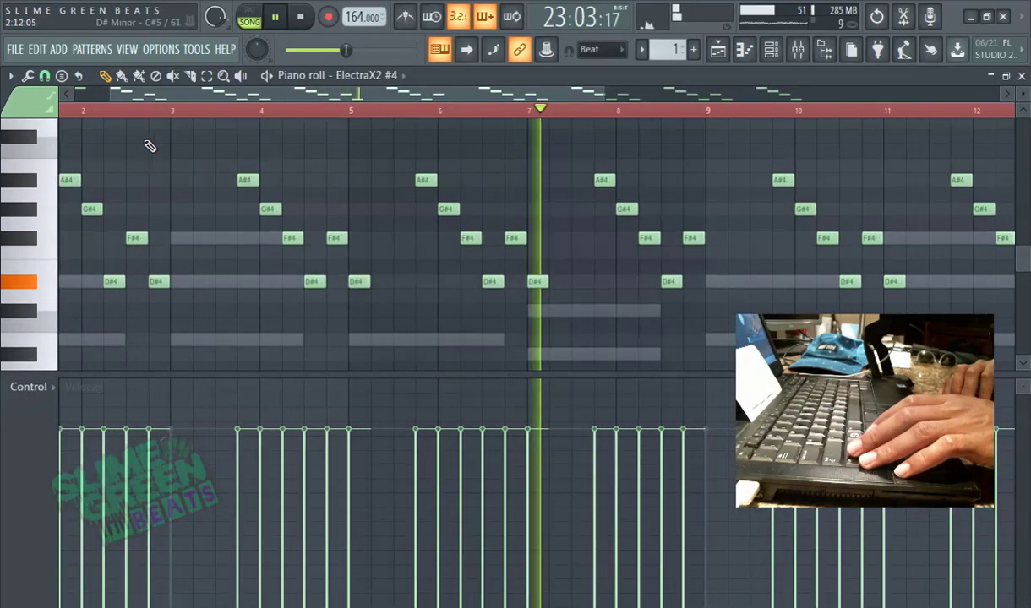
scroll(156, 133, "left", 1)
left_click_drag(150, 179, 210, 184)
- Preview chopping the lengthened A#4 note with the Default chopper pattern, and close the chopper without accepting
left_click(179, 175, "ctrl")
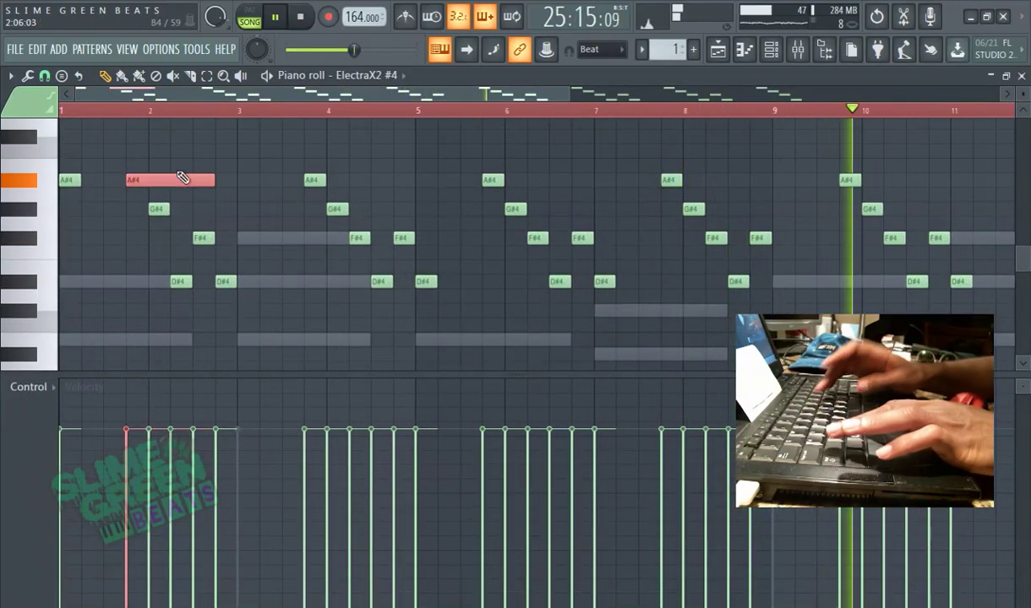
key("alt+u")
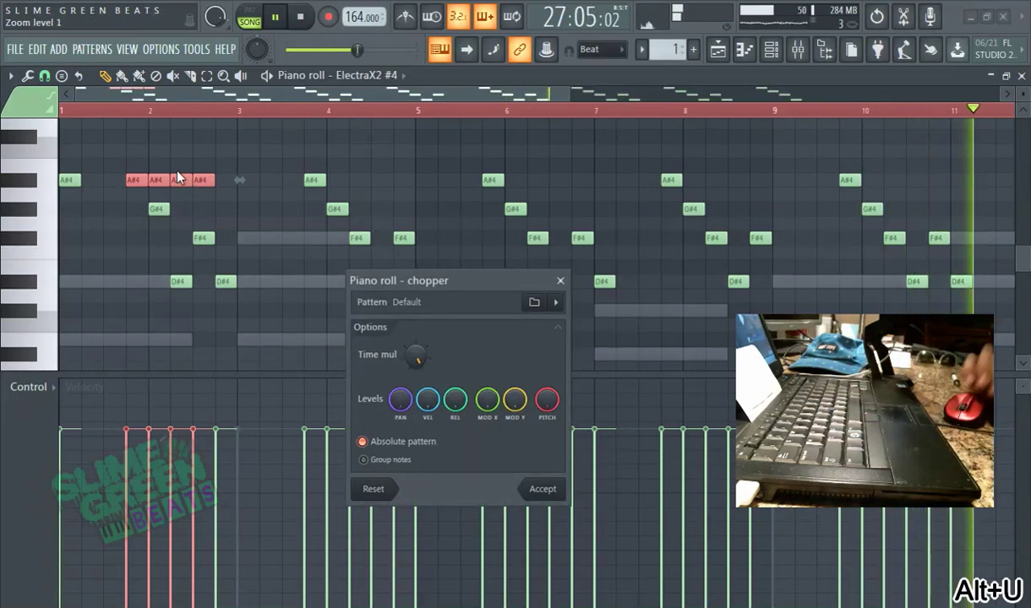
left_click(560, 281)
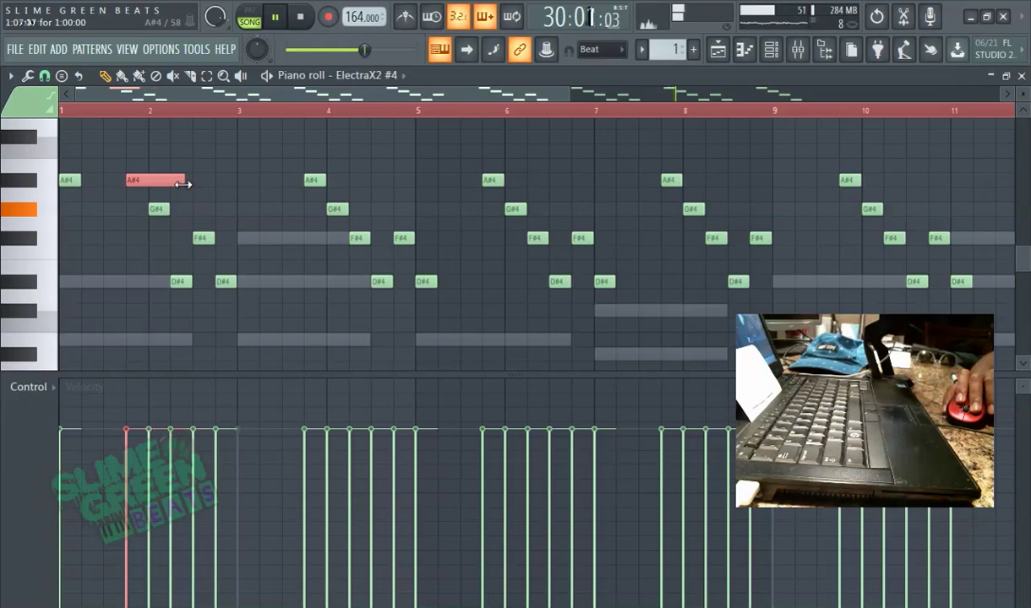